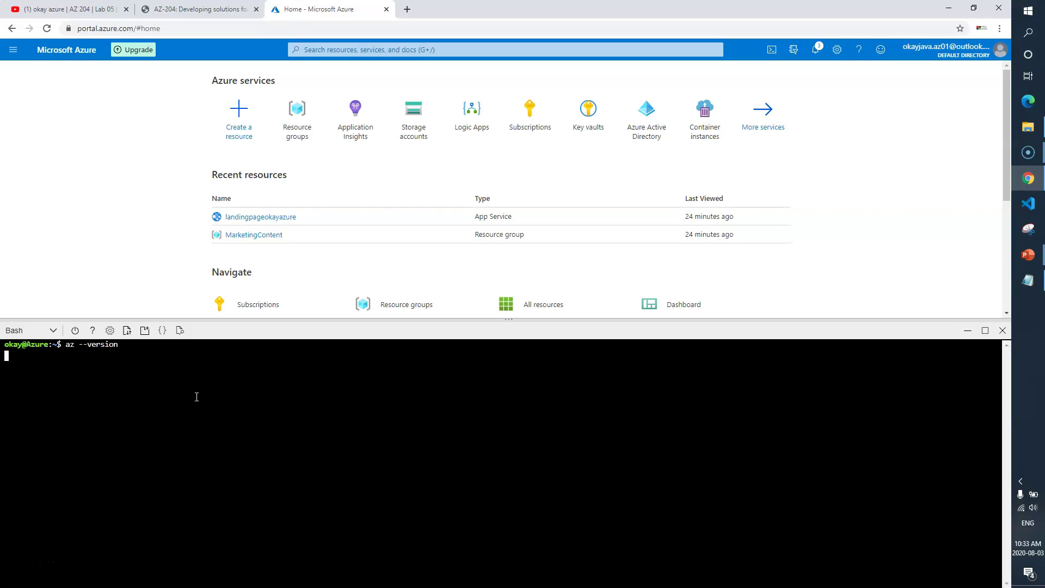
- Run az --version in Cloud Shell and read the lab's Task 2 instructions for registering the Microsoft.CDN provider
key("Return")
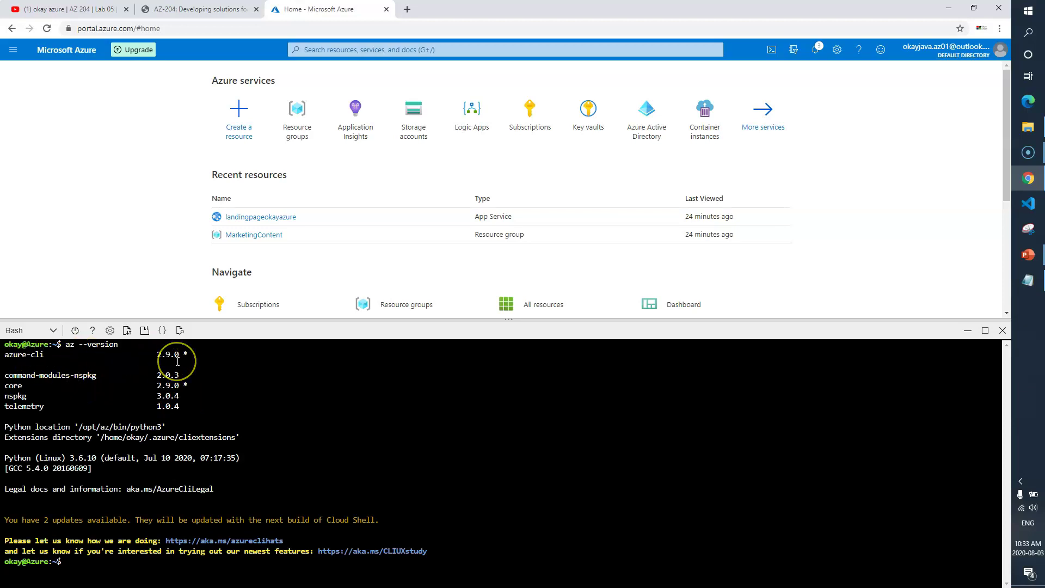
left_click(200, 9)
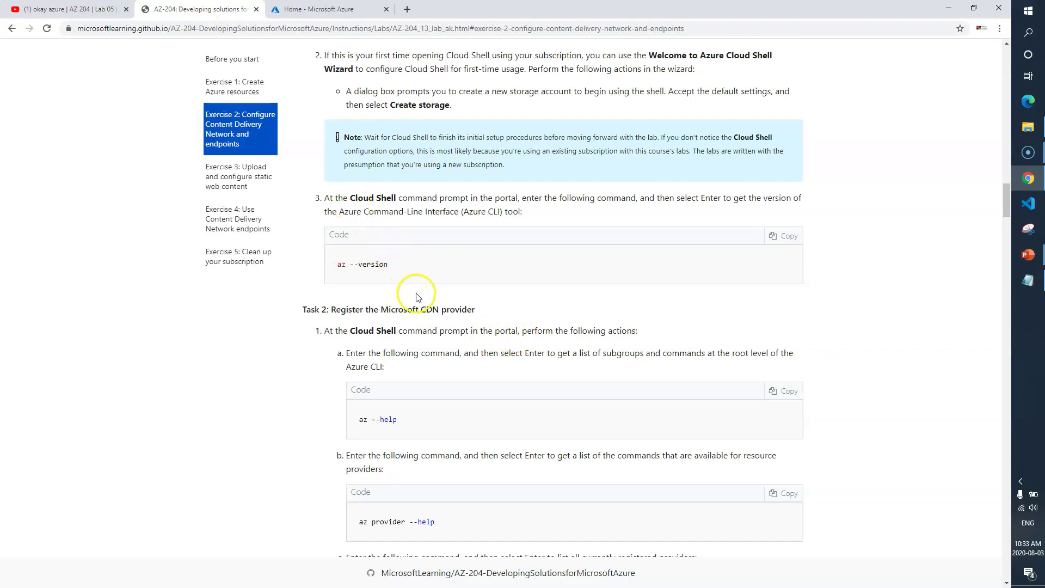
scroll(417, 299, "down", 1)
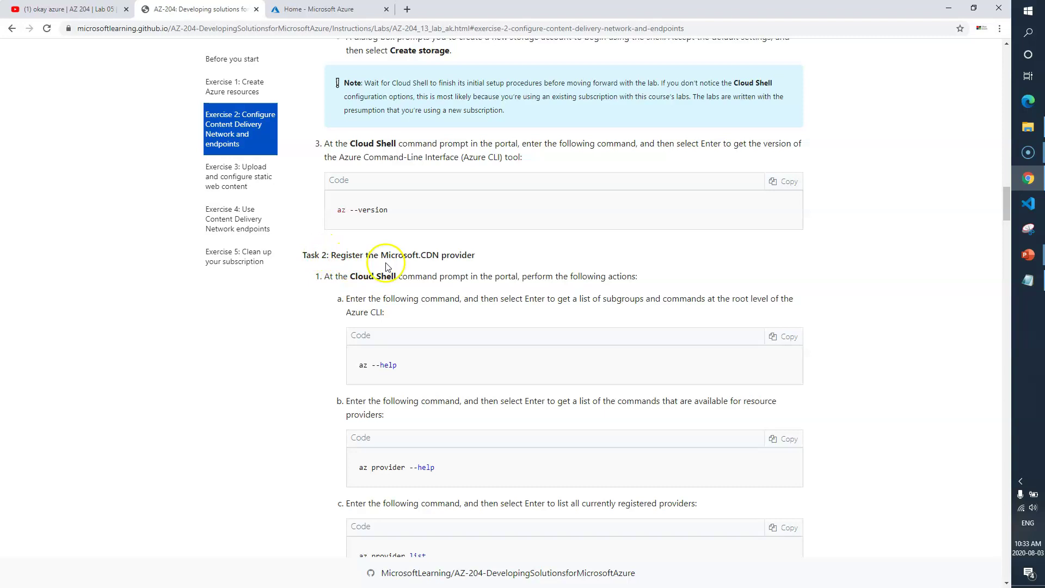
left_click_drag(474, 256, 407, 257)
left_click(497, 259)
scroll(485, 305, "down", 2)
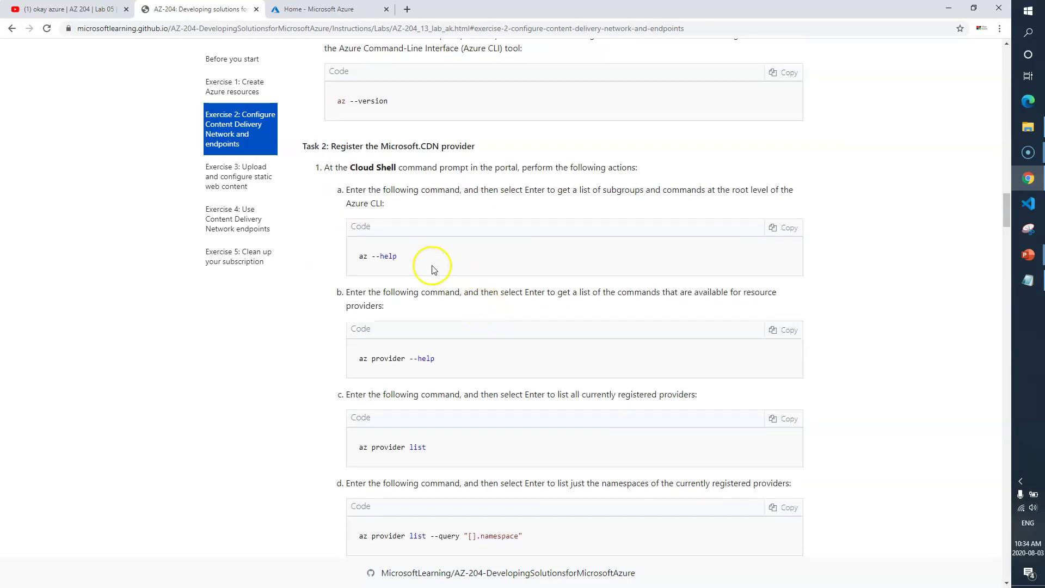
left_click(442, 352)
- Run az --help in Cloud Shell and look through the root-level subgroups and commands
left_click(305, 9)
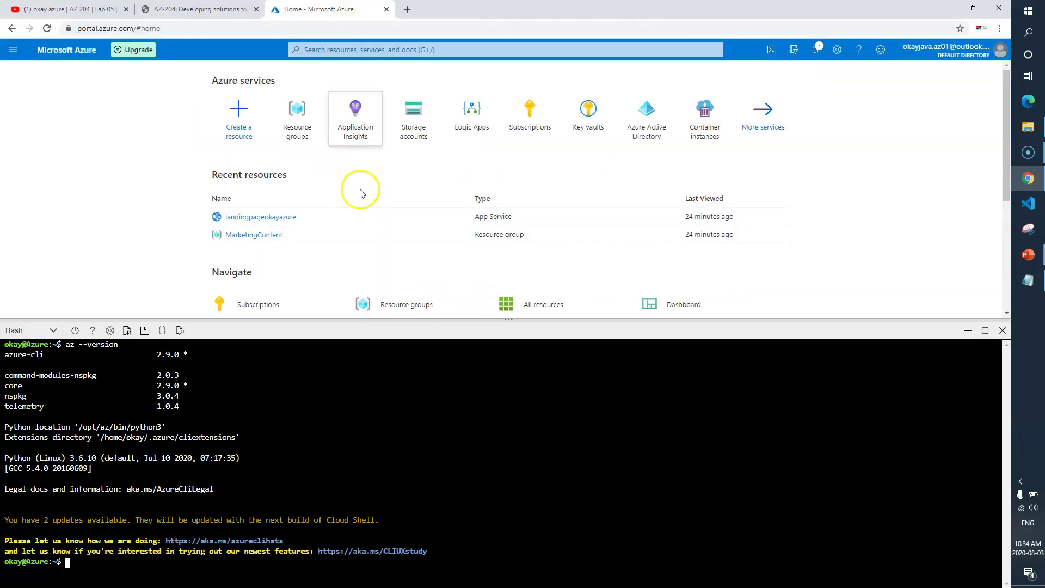
type("az --help")
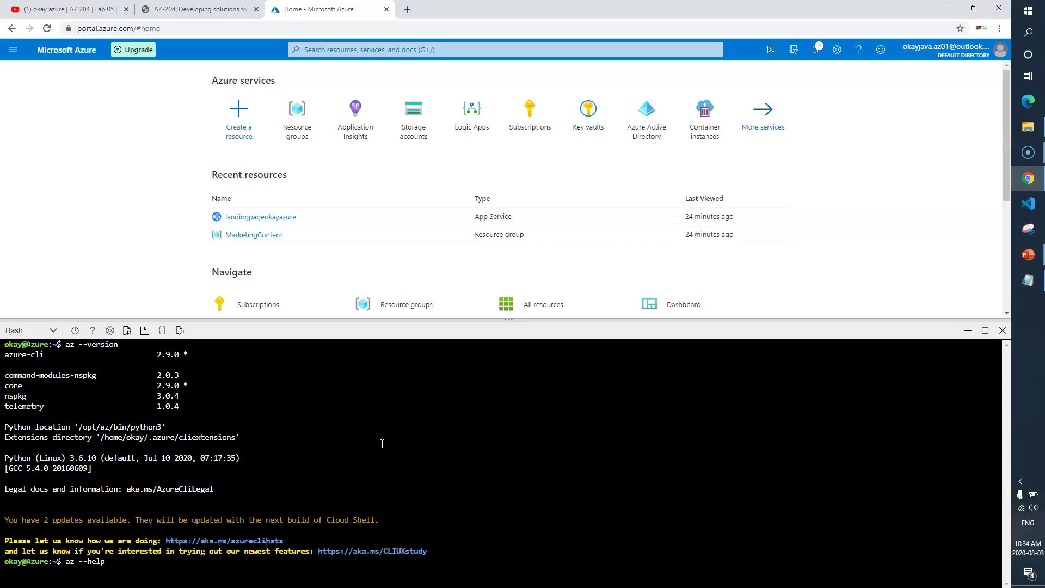
key("Return")
scroll(465, 450, "up", 10)
scroll(406, 483, "down", 10)
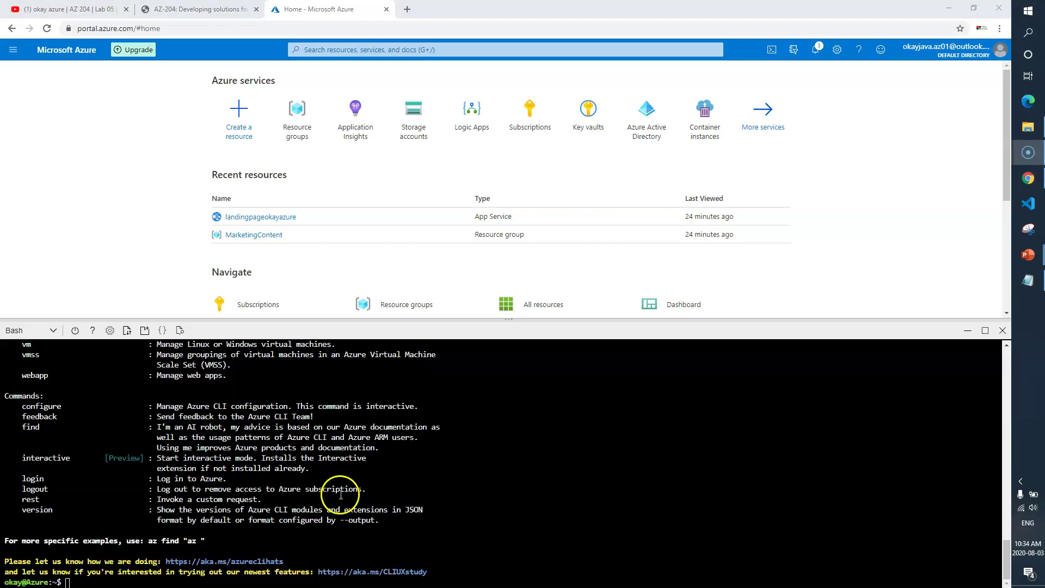
scroll(64, 473, "up", 9)
scroll(64, 473, "up", 15)
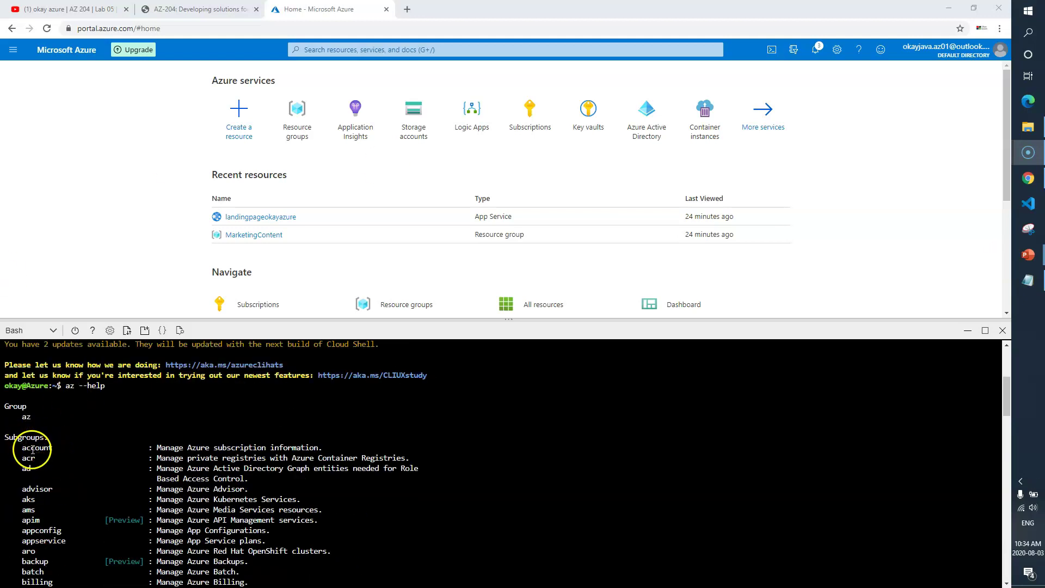
scroll(33, 450, "down", 20)
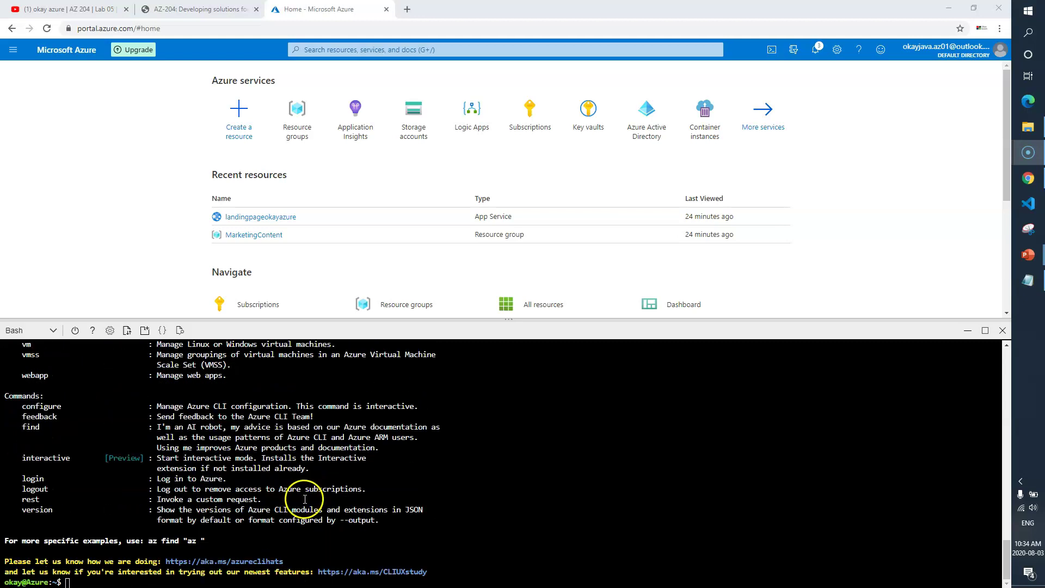
- Clear the Cloud Shell terminal and run az provider --help and az provider list
left_click(486, 583)
type("az")
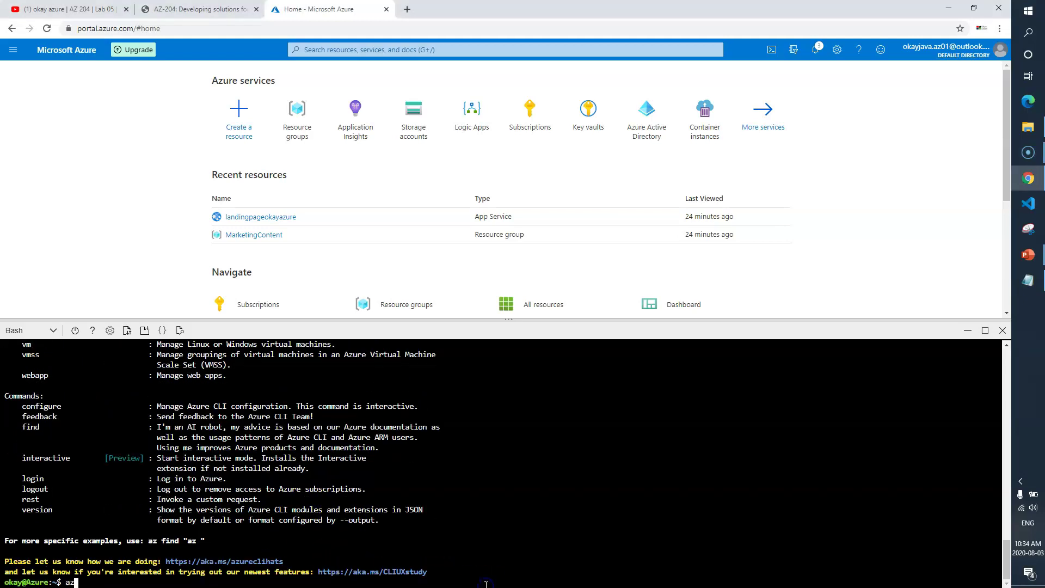
key("ctrl+l")
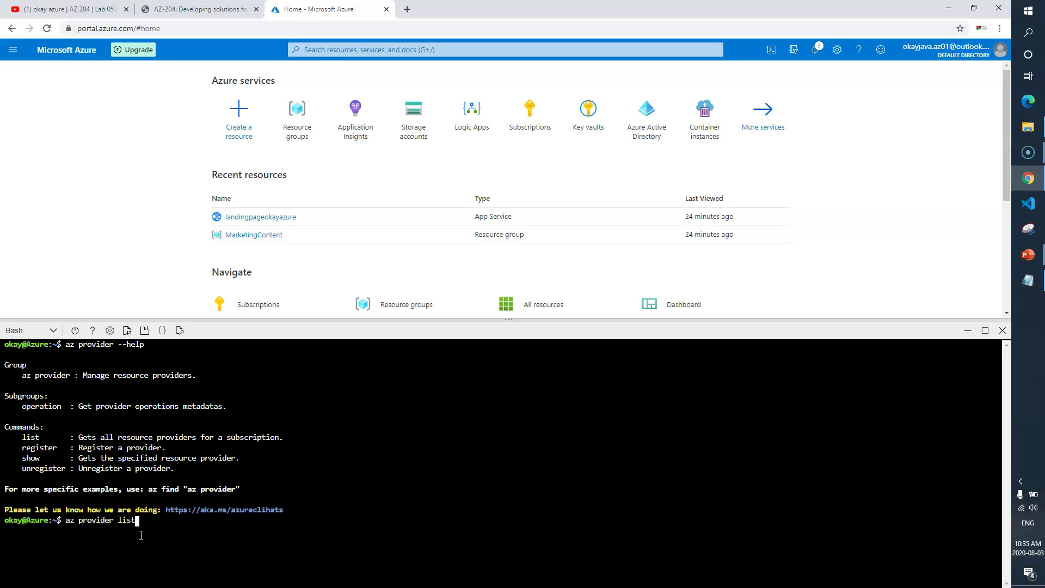
key("Return")
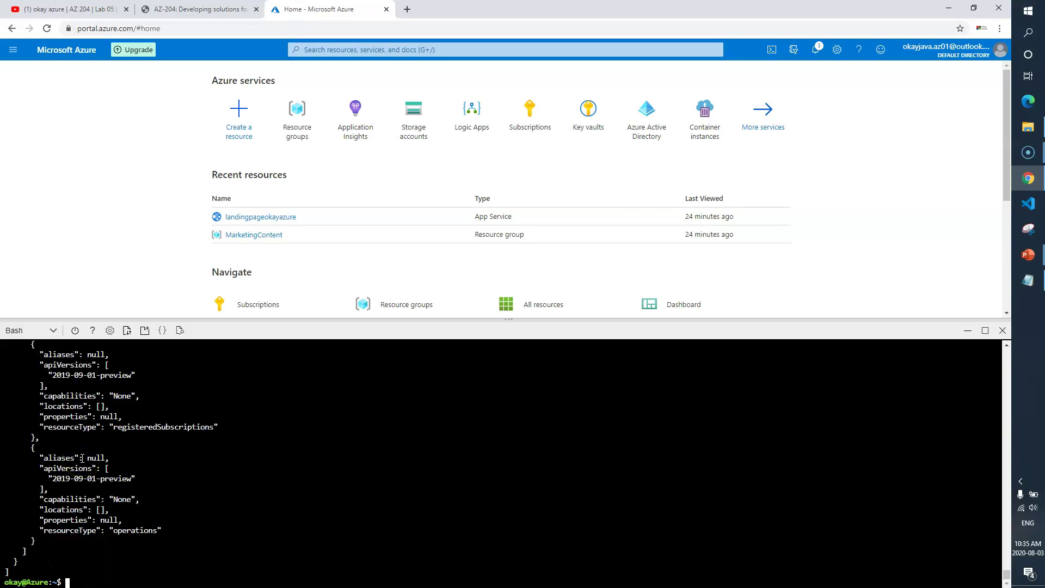
- Copy the command az provider list --query "[].namespace" from the lab instructions and run it in a cleared Cloud Shell
left_click(201, 9)
scroll(468, 391, "down", 4)
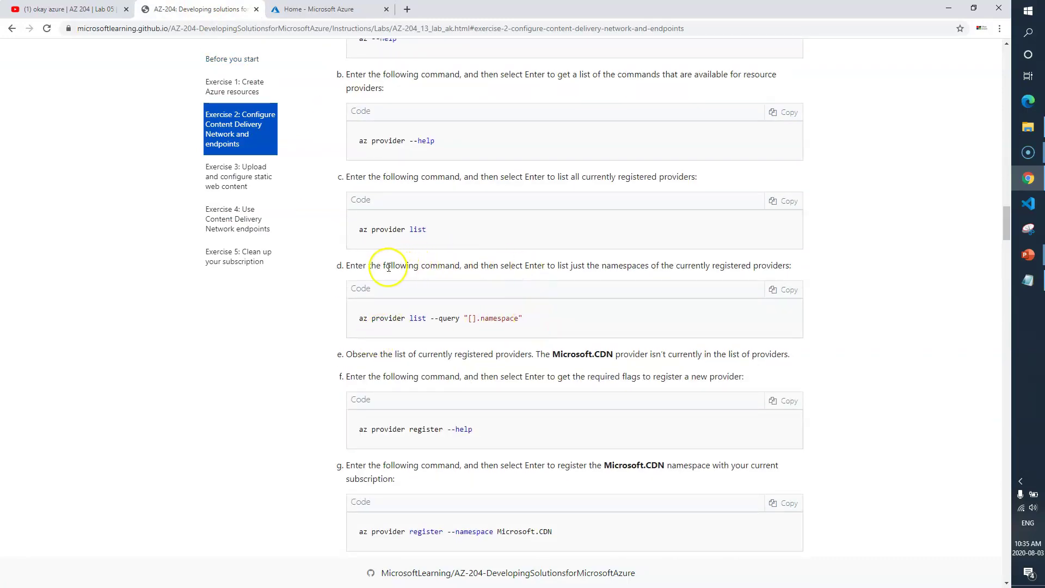
left_click_drag(558, 266, 653, 266)
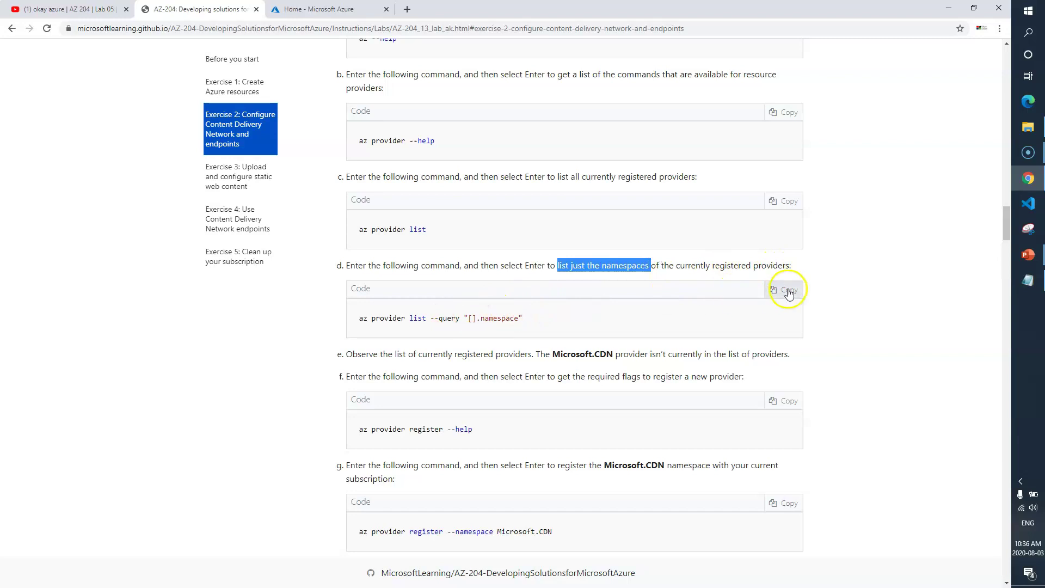
left_click(788, 292)
left_click(345, 9)
type("clear")
key("Return")
right_click(349, 401)
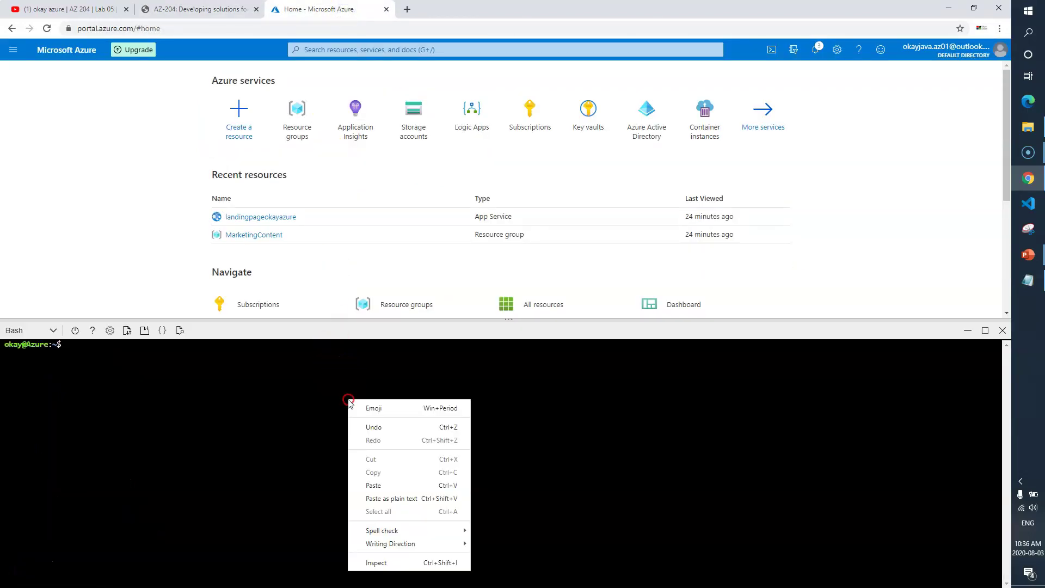
left_click(391, 485)
key("Return")
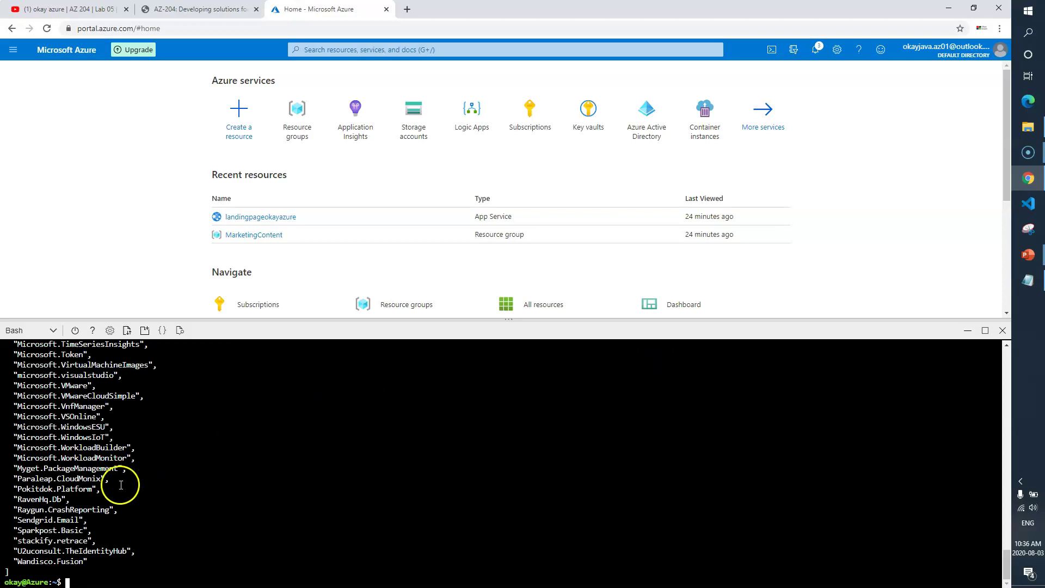
- Skim the provider namespaces in Cloud Shell and read the lab's note about the Microsoft.CDN provider
scroll(95, 484, "up", 3)
scroll(96, 485, "up", 10)
scroll(166, 460, "down", 13)
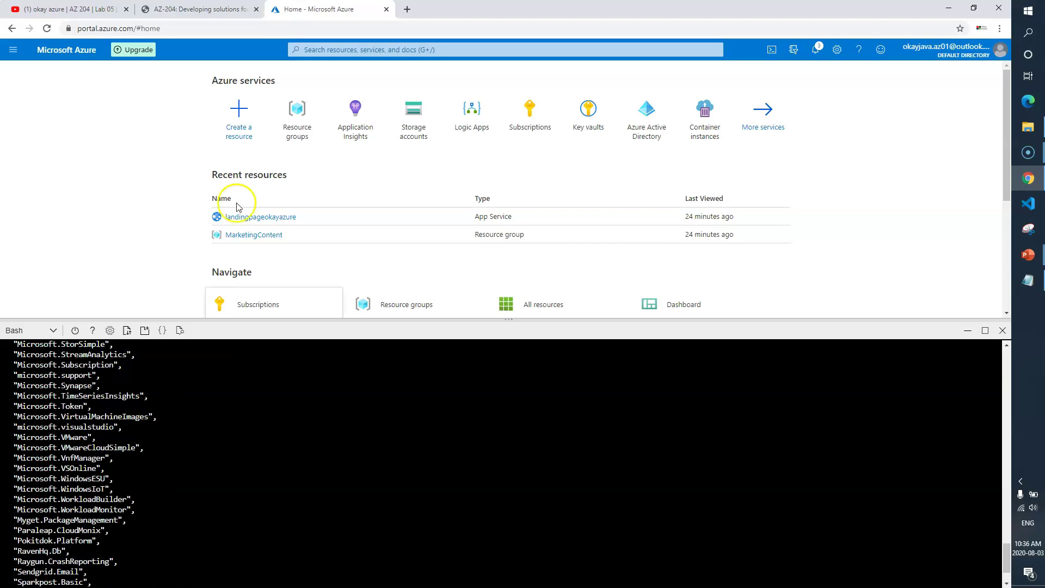
left_click(194, 12)
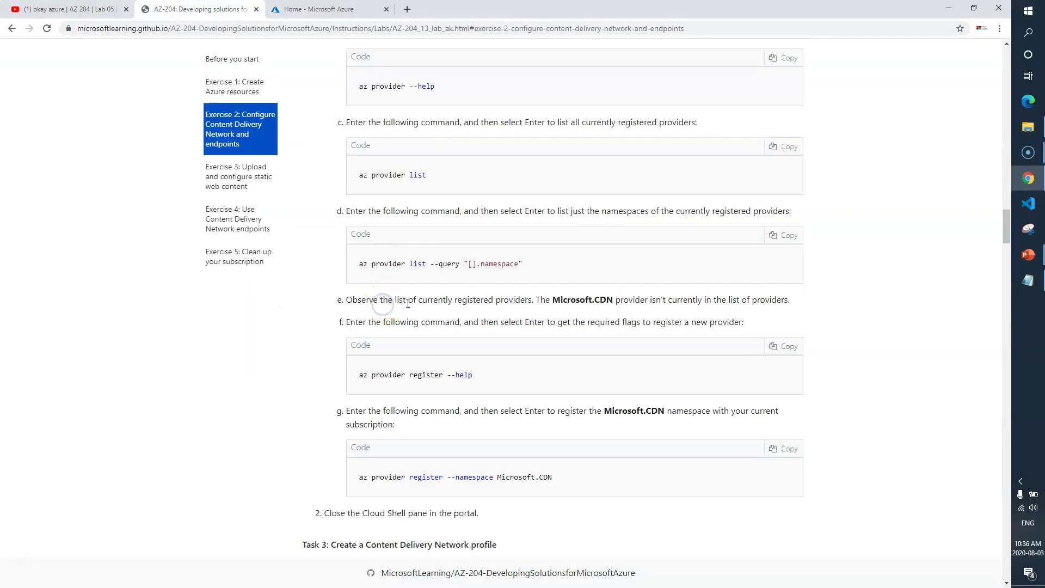
left_click_drag(453, 301, 747, 306)
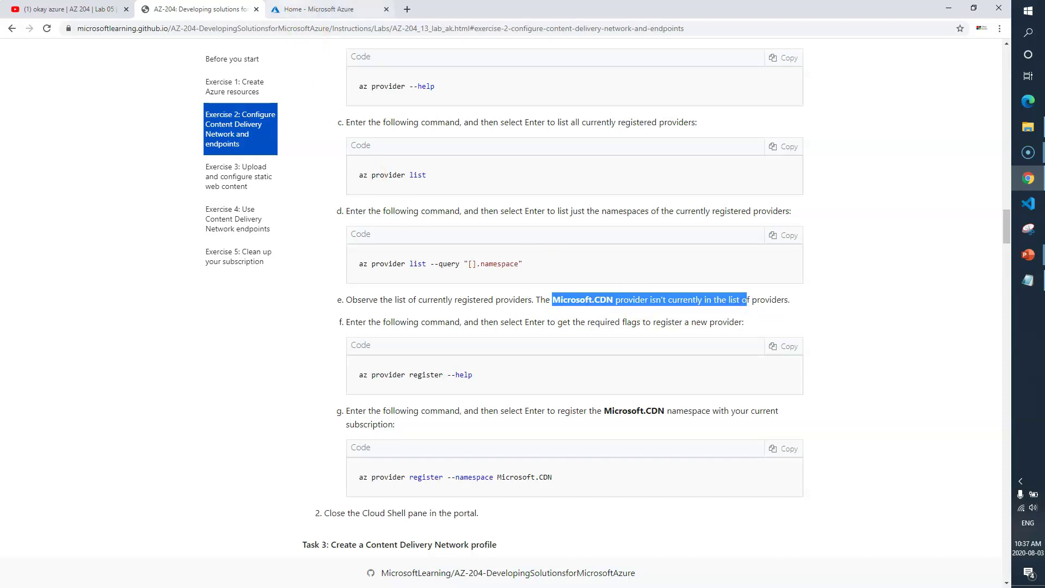
- Look through the full list of provider namespaces in Cloud Shell for Microsoft.CDN
left_click(318, 9)
scroll(161, 501, "down", 2)
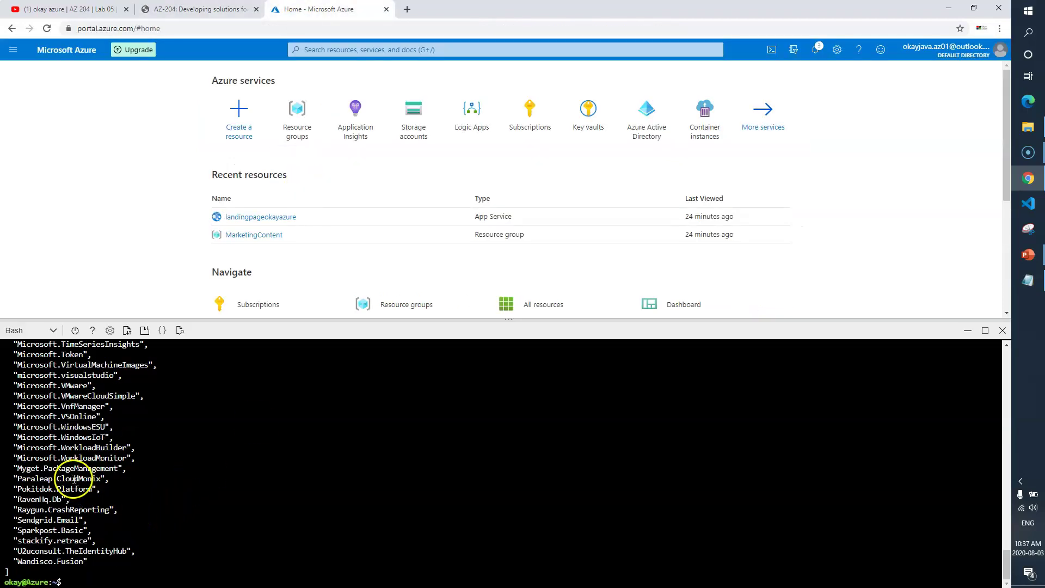
scroll(75, 479, "up", 5)
scroll(74, 478, "up", 15)
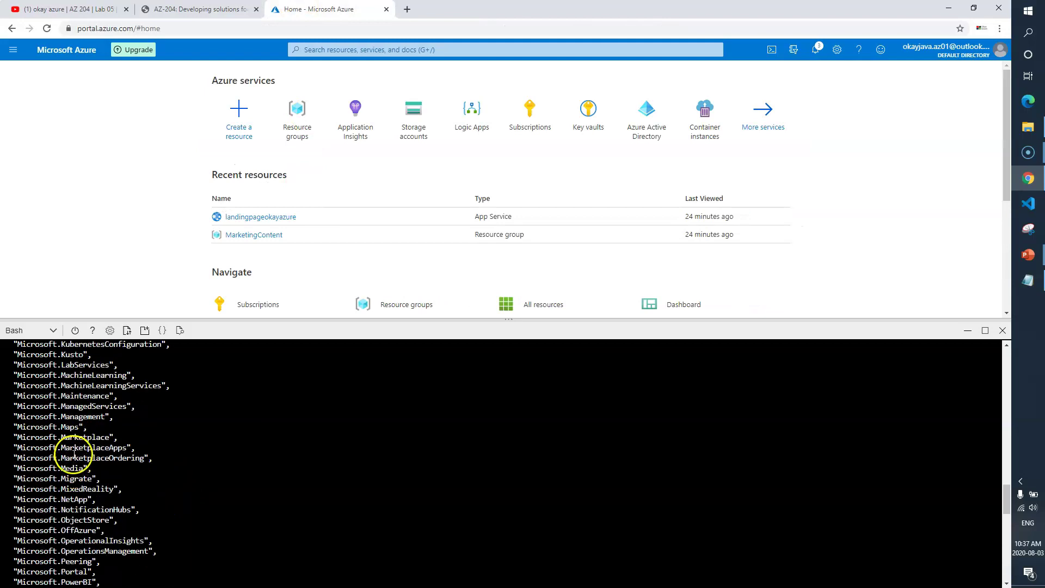
scroll(75, 453, "up", 5)
left_click(70, 433)
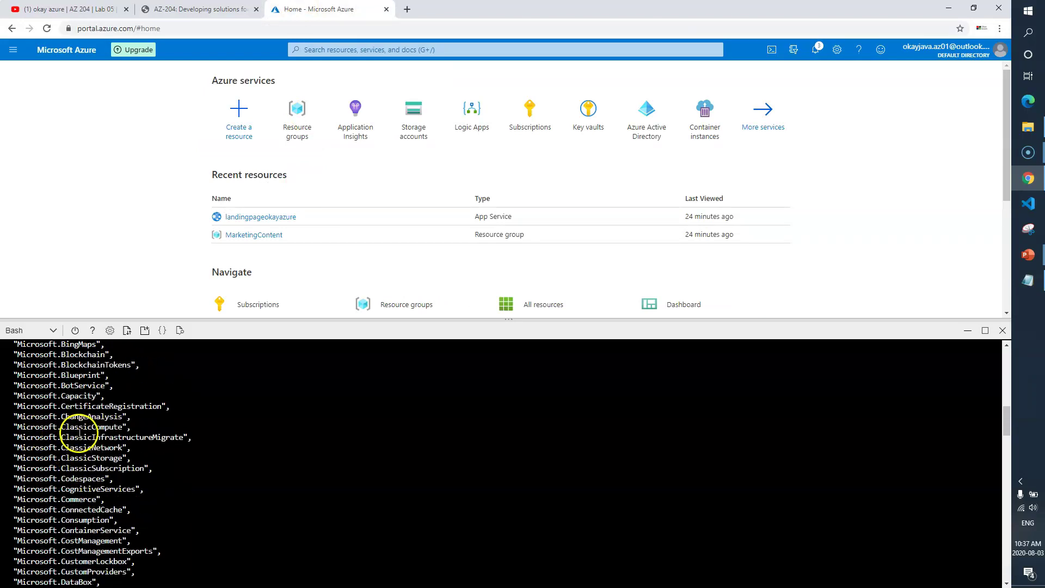
scroll(120, 520, "down", 2)
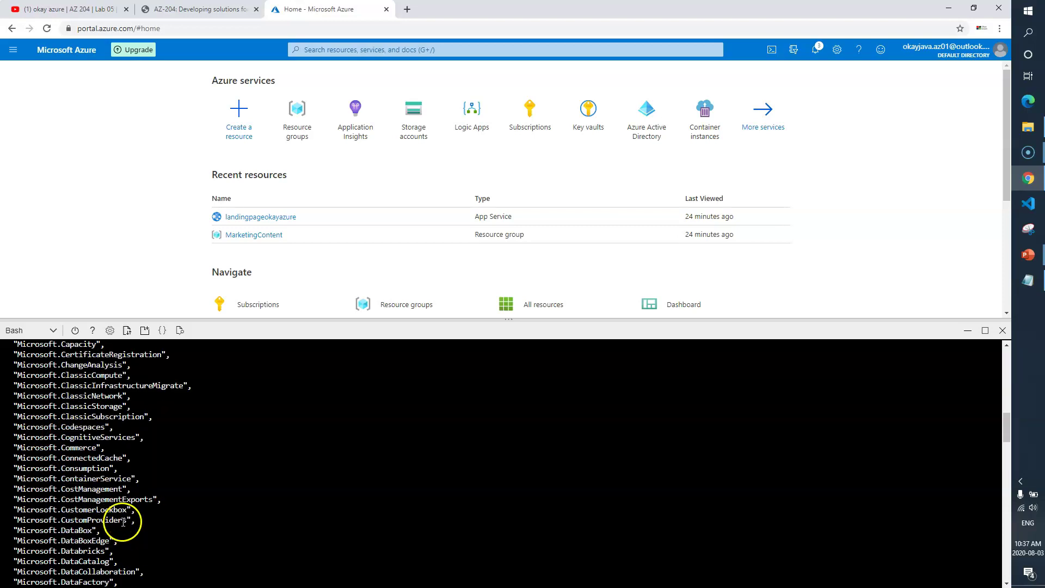
left_click_drag(153, 514, 41, 456)
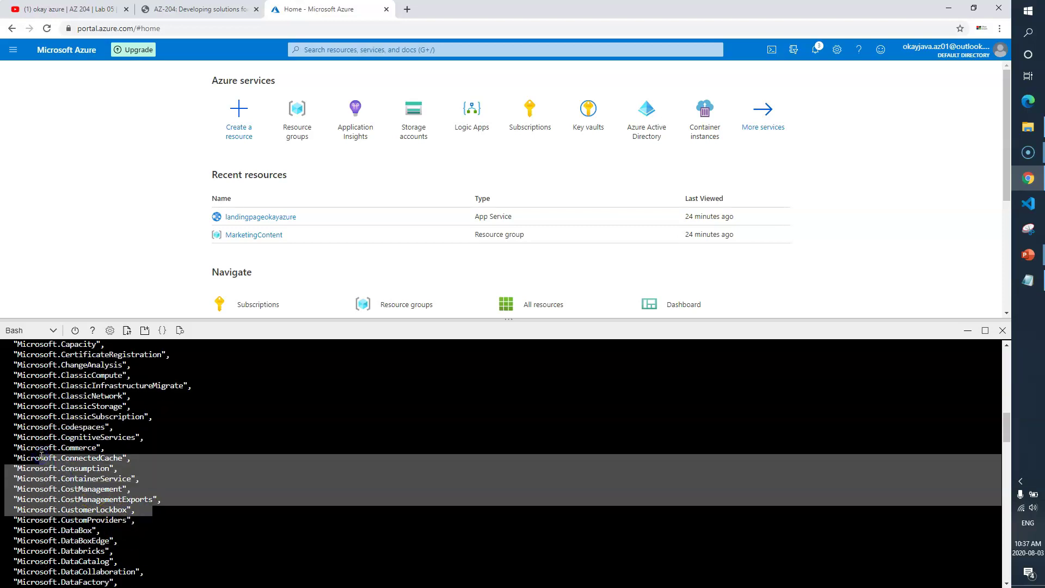
scroll(42, 456, "up", 10)
scroll(105, 450, "down", 20)
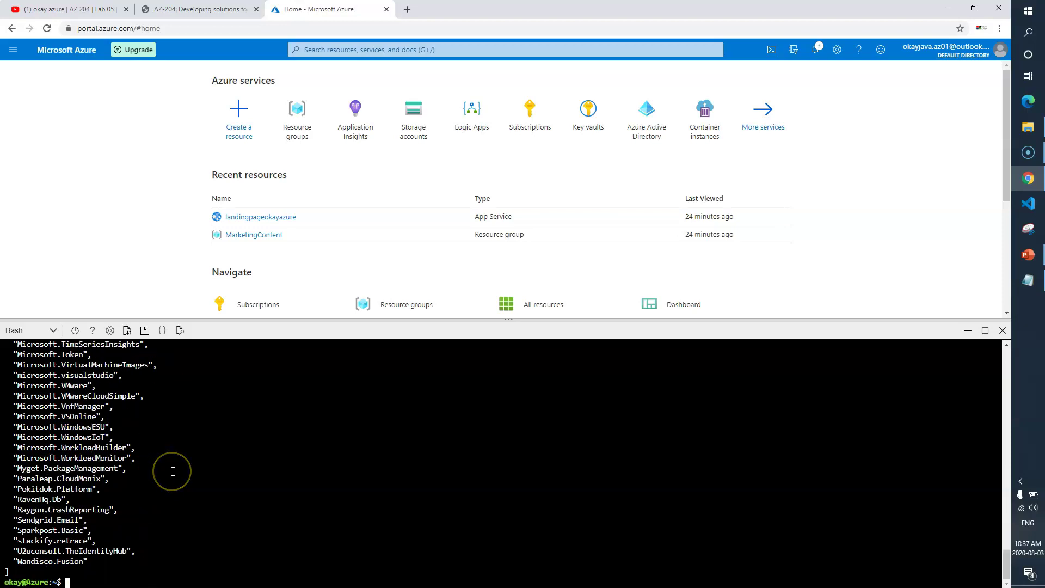
- Run az provider register --help from the lab instructions in a cleared Cloud Shell and review its arguments and example
left_click(197, 9)
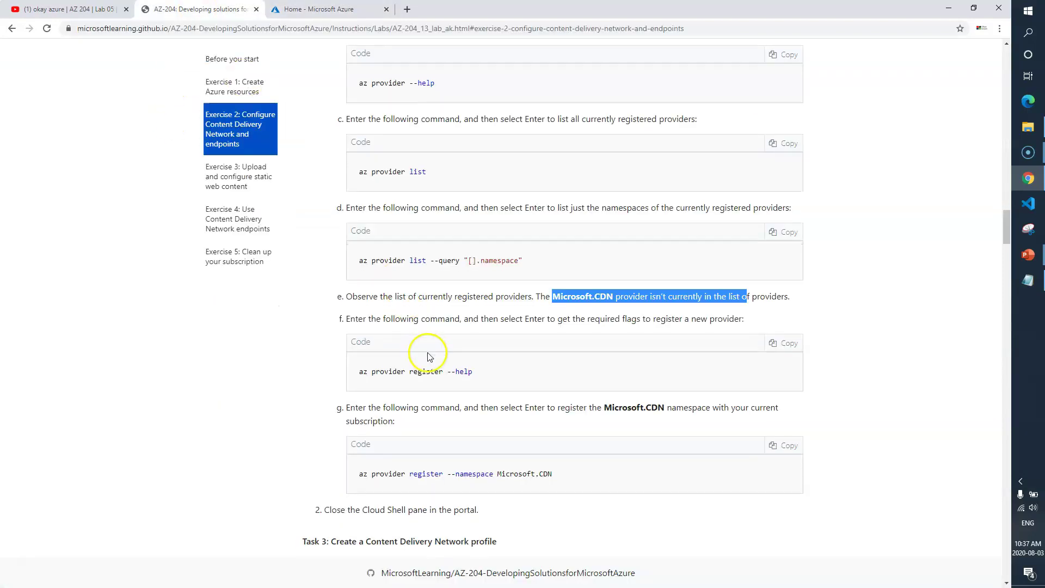
left_click_drag(533, 326, 361, 319)
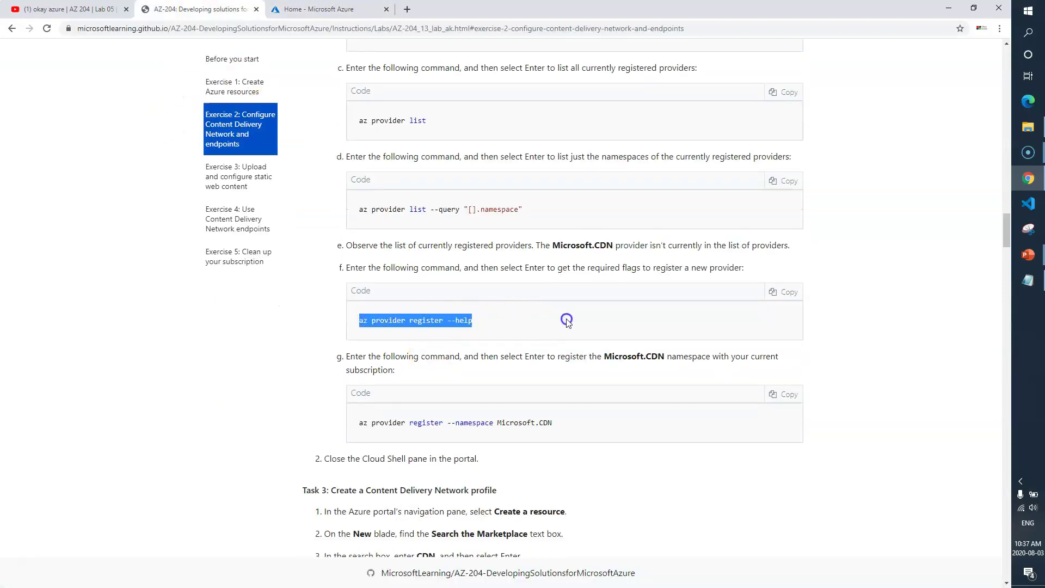
left_click(341, 9)
type("cl")
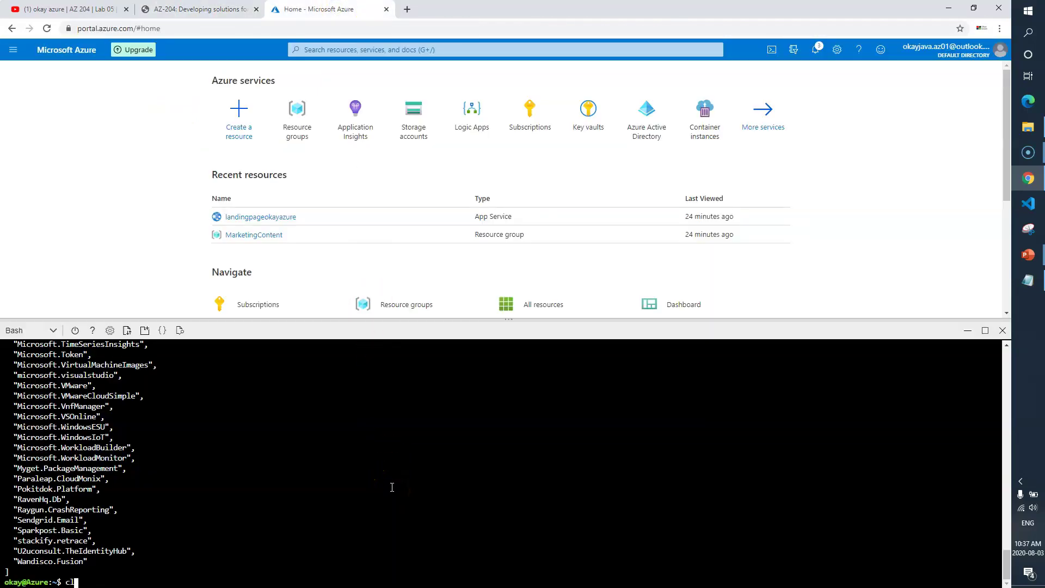
type("ear")
key("Return")
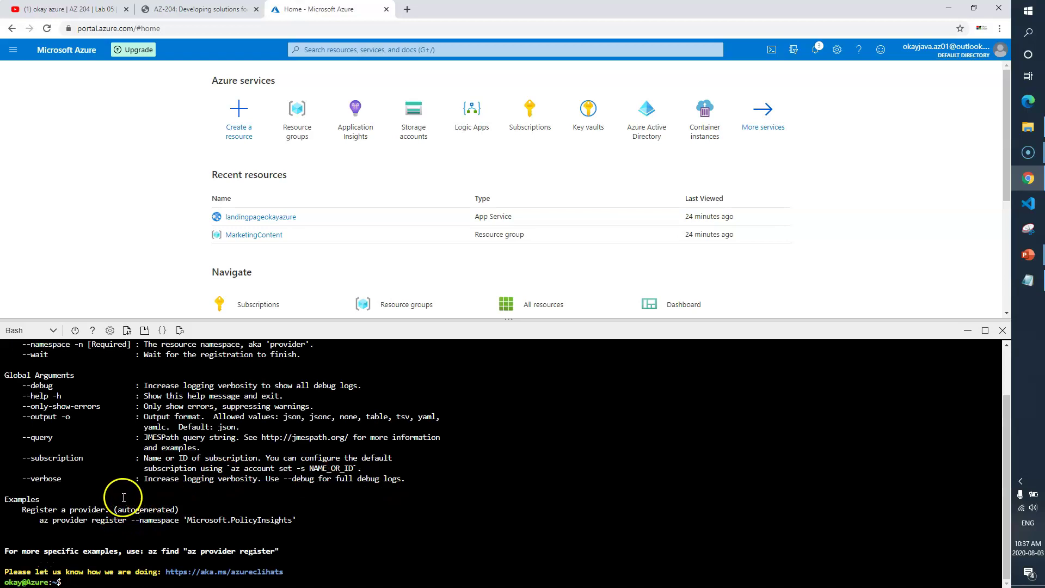
scroll(80, 412, "up", 1)
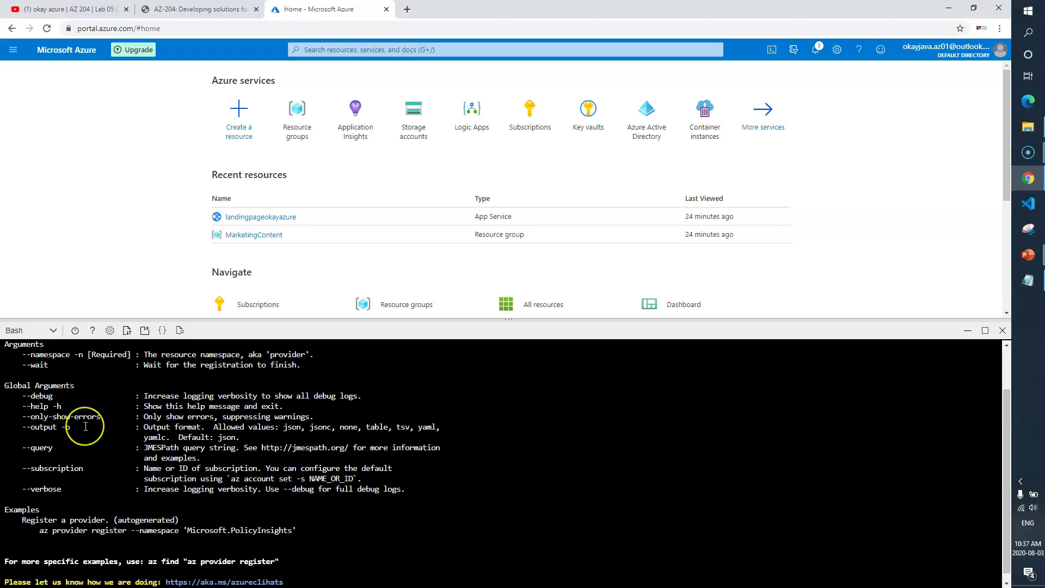
scroll(86, 426, "down", 1)
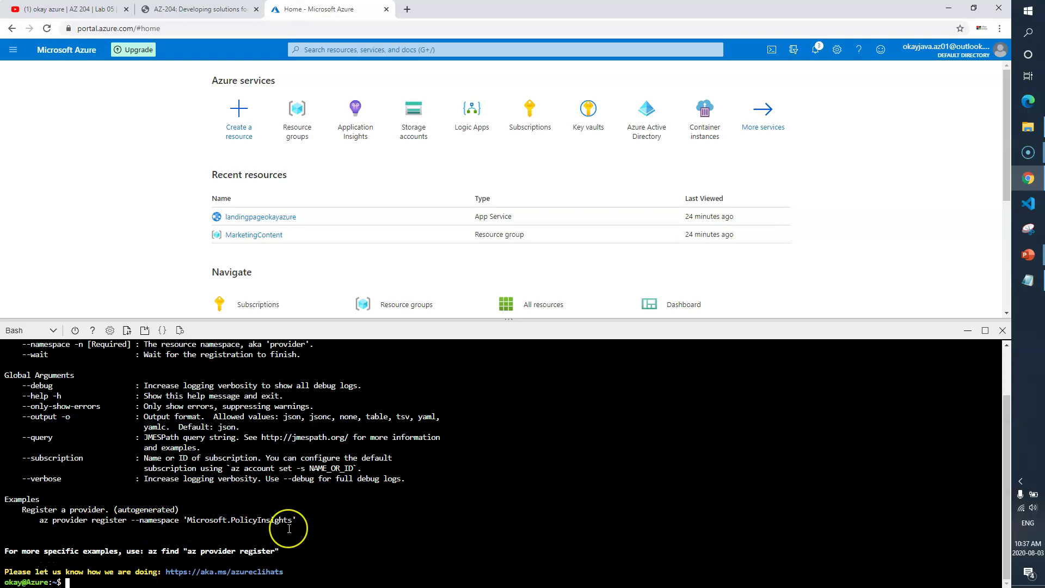
- Copy the namespace Microsoft.CDN from the lab's registration command and clear the Cloud Shell terminal
left_click(199, 10)
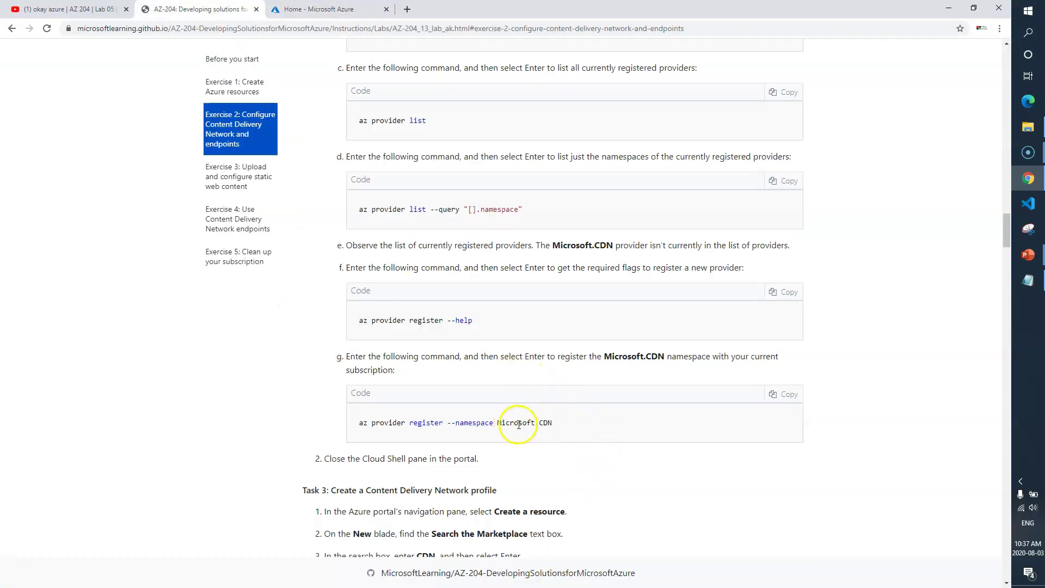
left_click_drag(560, 426, 498, 424)
key("ctrl+c")
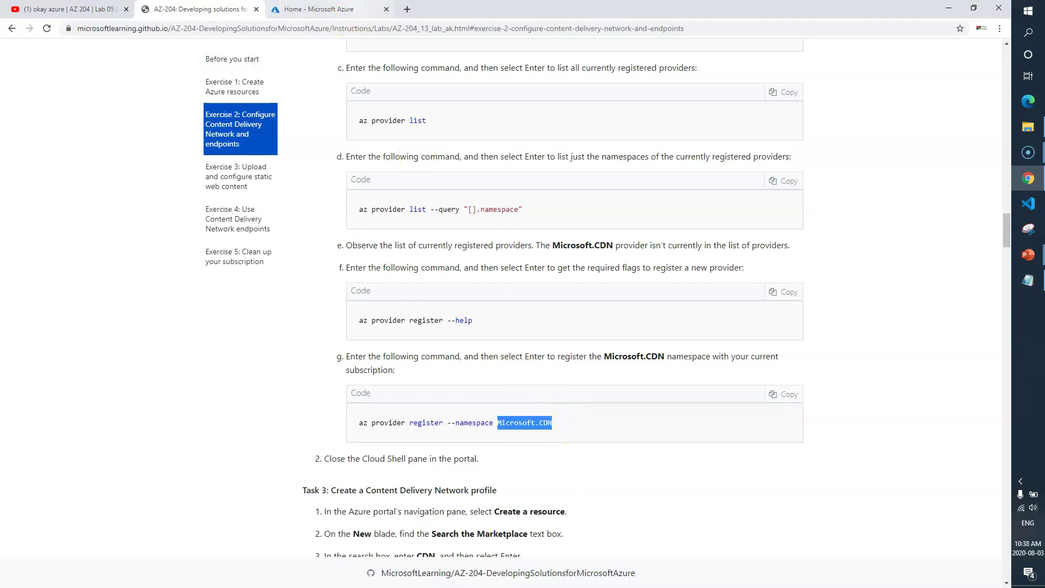
left_click(338, 11)
type("clear")
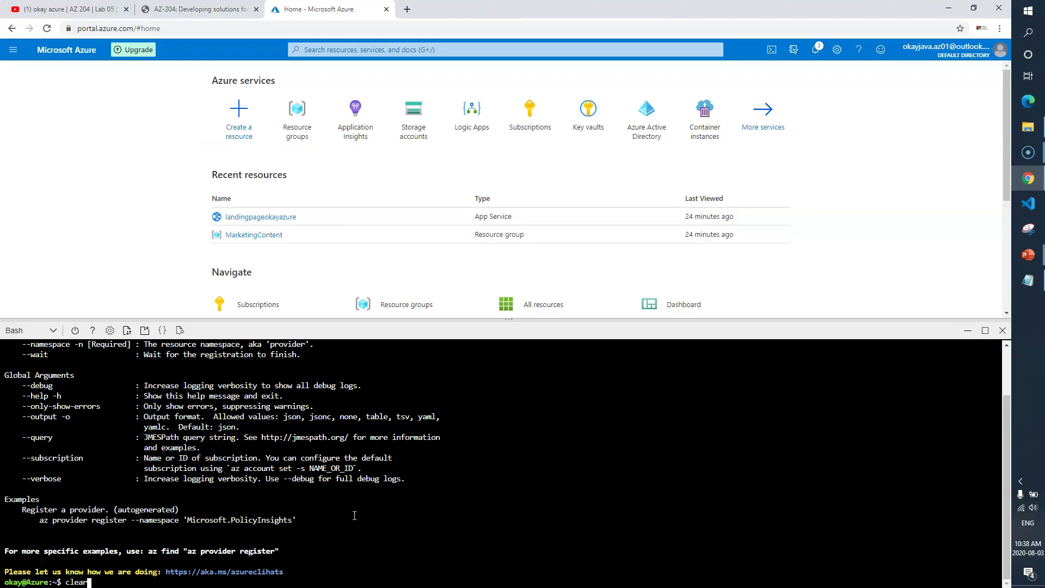
key("Return")
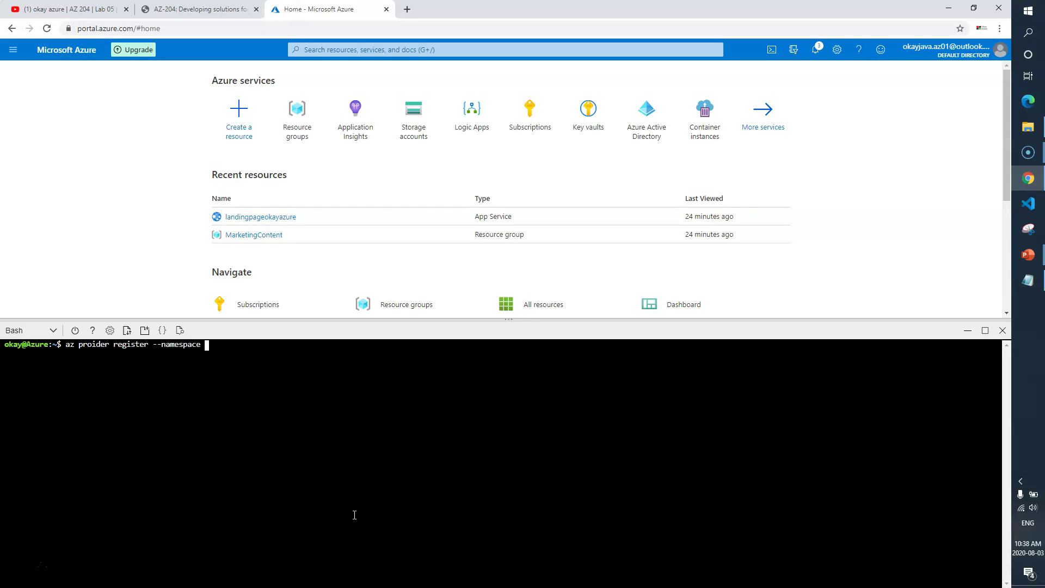
- Complete the registration command in Cloud Shell with the copied namespace Microsoft.CDN, correct the misspelled word provider, and run it
right_click(353, 443)
left_click(387, 350)
type("v")
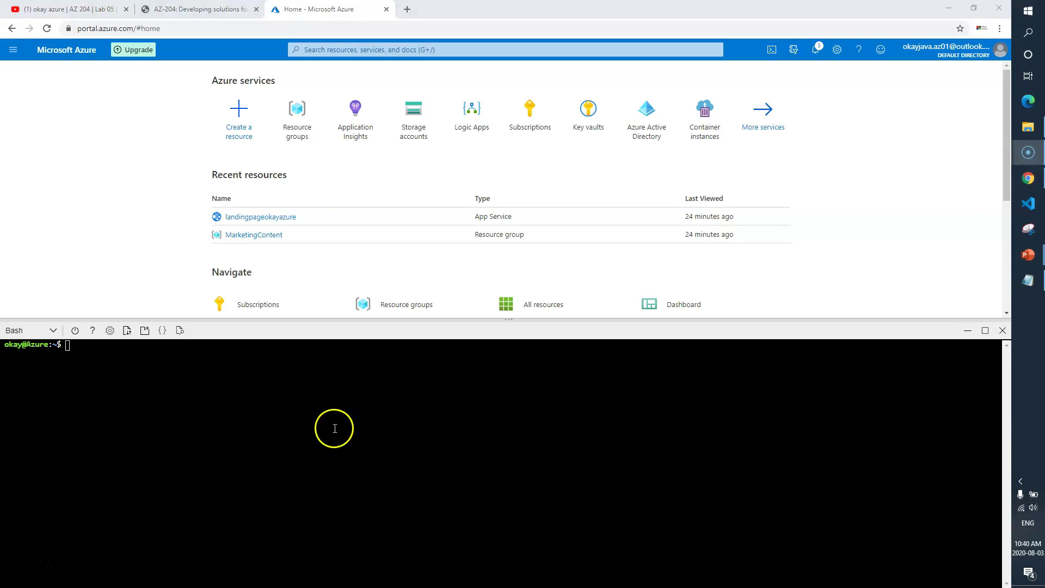
- Read the lab's Task 3 instructions for creating a CDN profile and copy the profile name contentdeliverynetwork
left_click(213, 10)
scroll(546, 435, "down", 1)
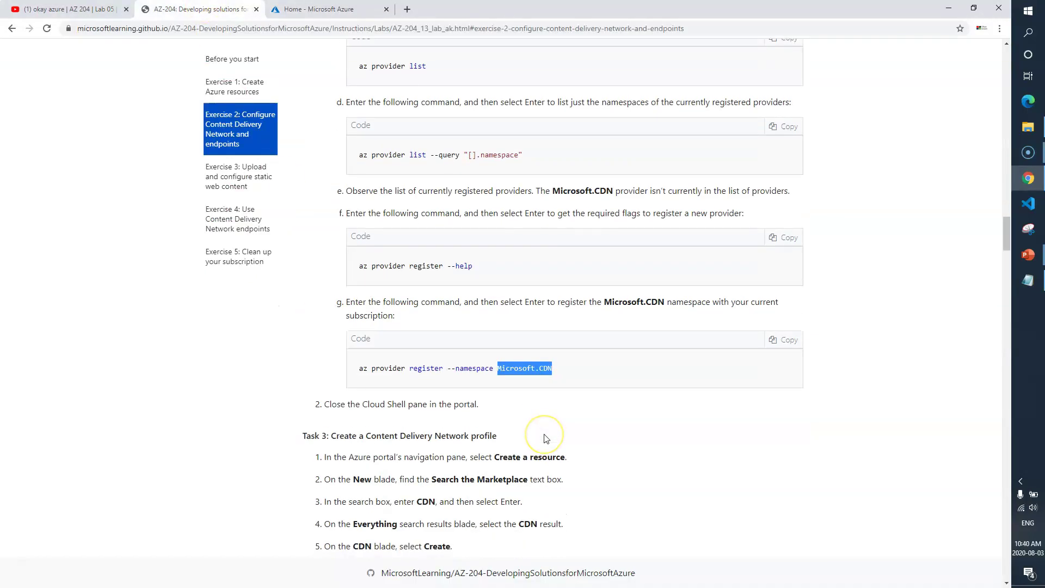
left_click_drag(528, 414, 451, 404)
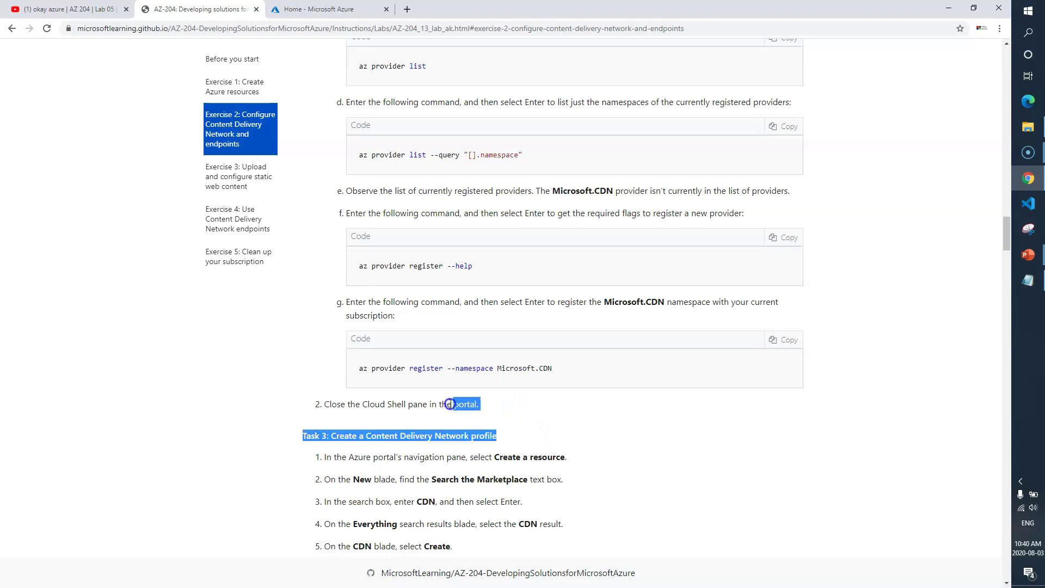
left_click(542, 416)
scroll(541, 412, "down", 3)
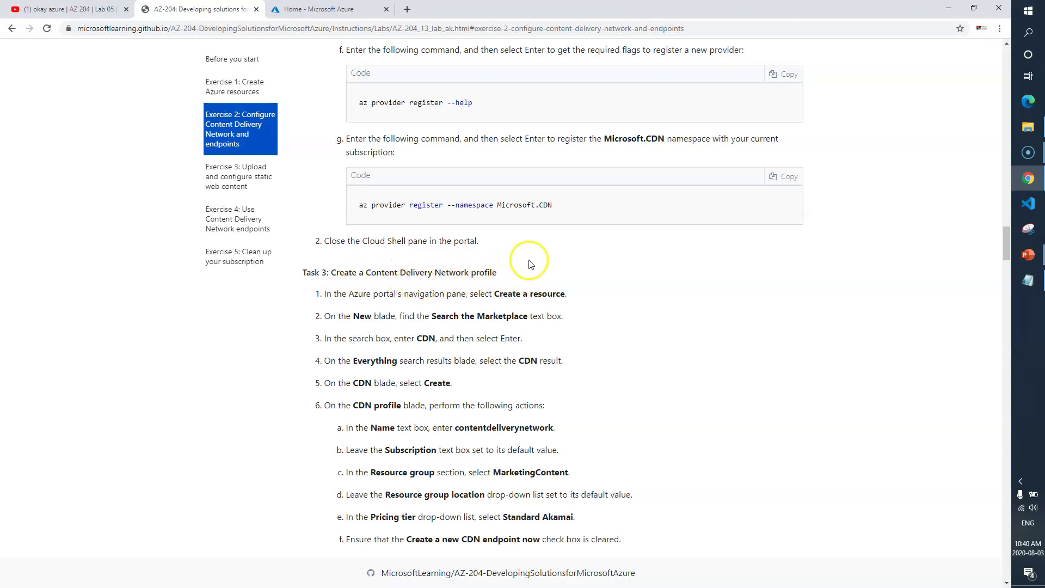
scroll(547, 311, "down", 1)
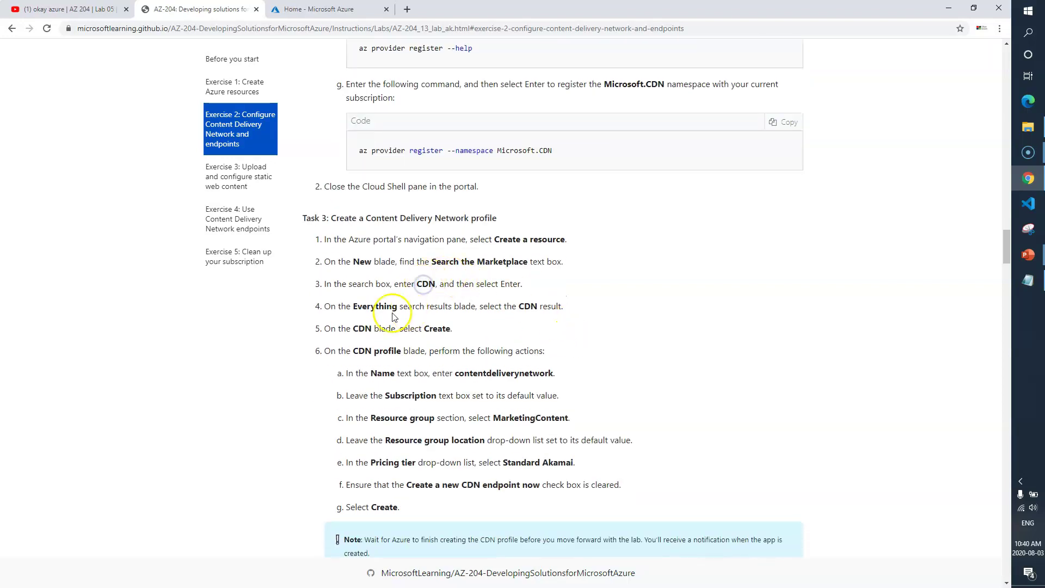
scroll(403, 357, "down", 2)
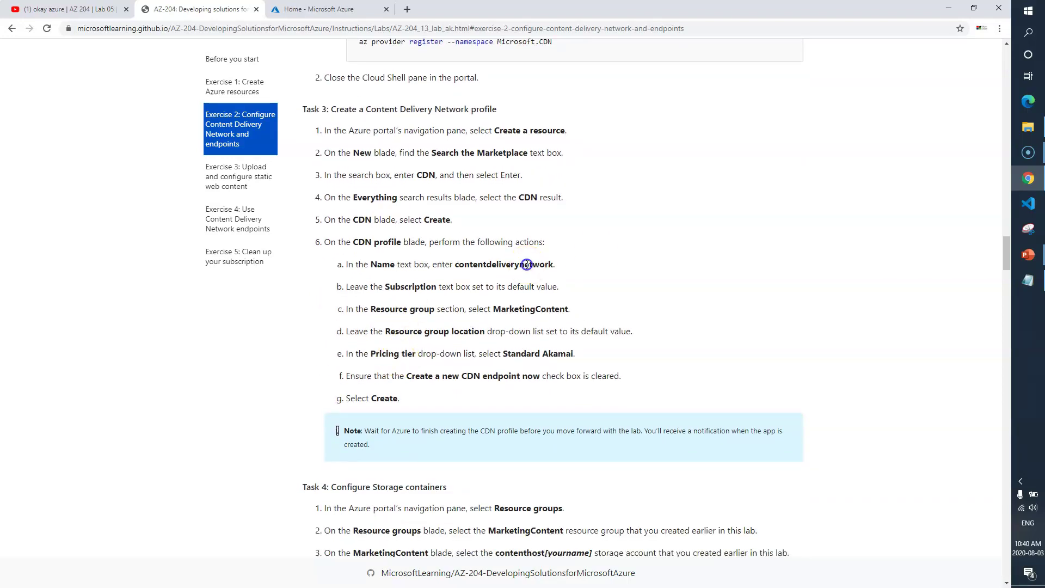
double_click(527, 265)
key("ctrl+c")
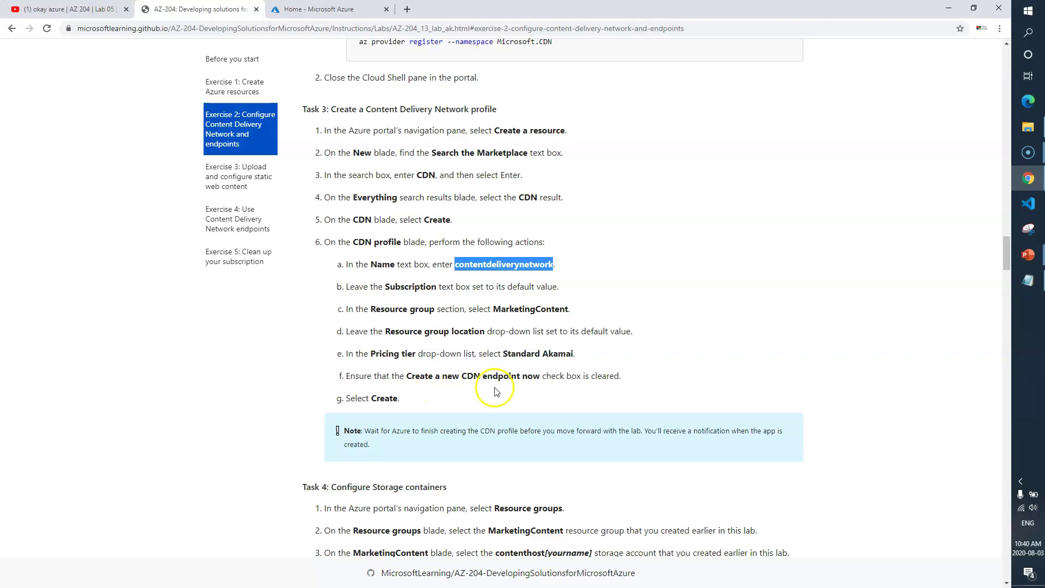
- Close Cloud Shell in the Azure portal, search for CDN and open the CDN profiles service
left_click(335, 9)
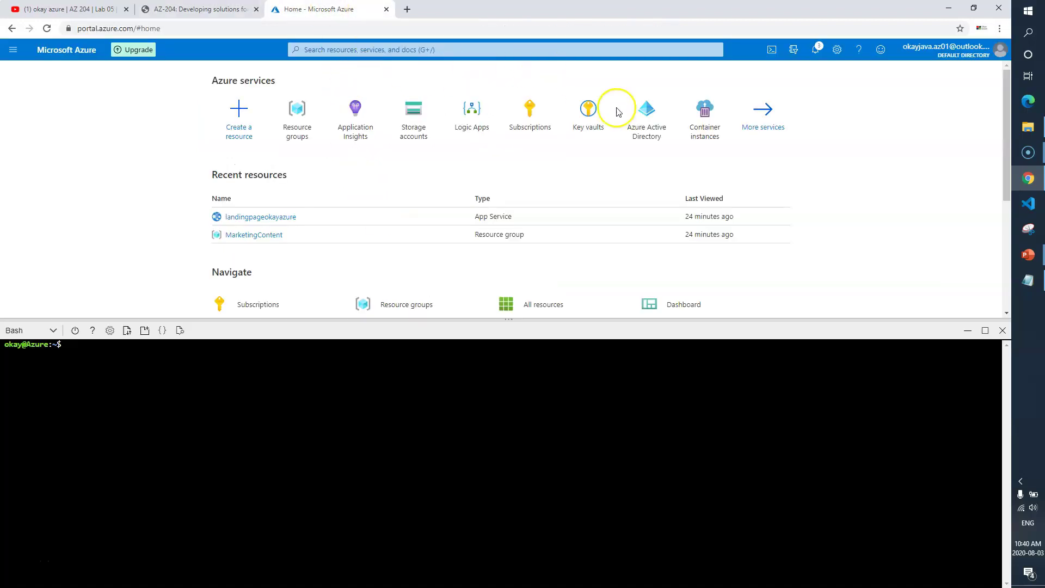
left_click(1002, 331)
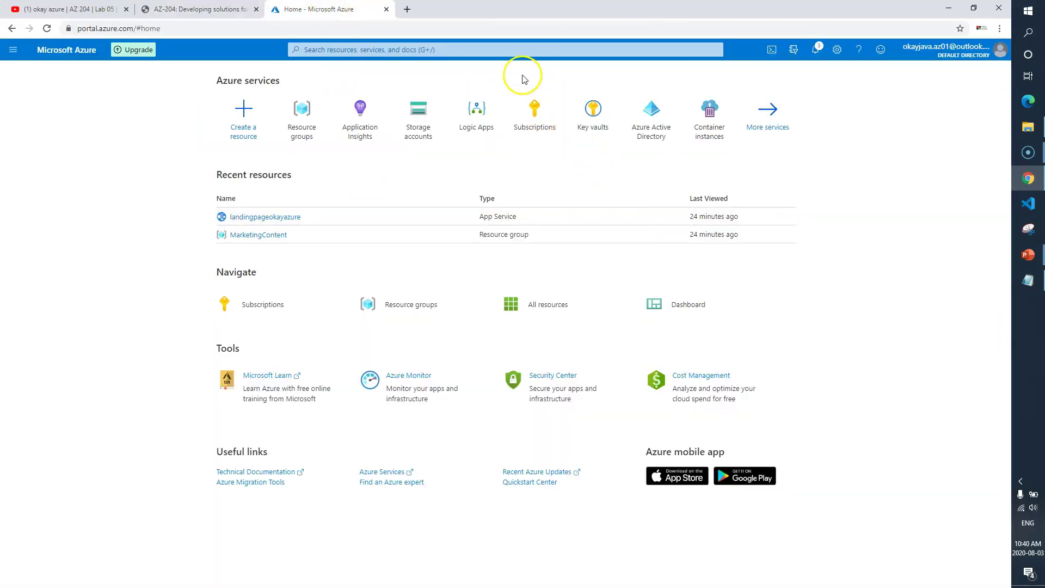
left_click(527, 49)
type("CDN")
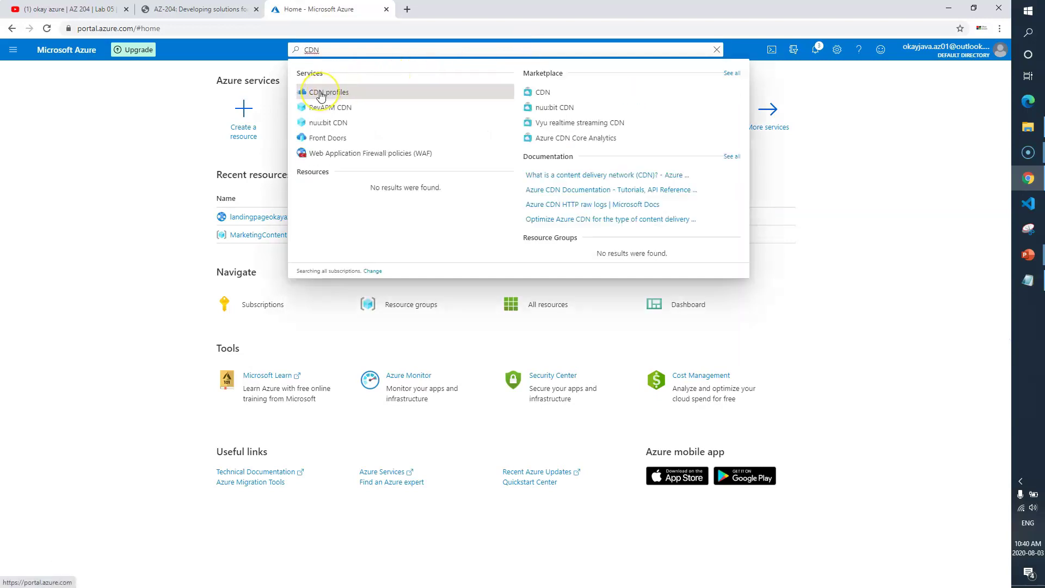
left_click(343, 95)
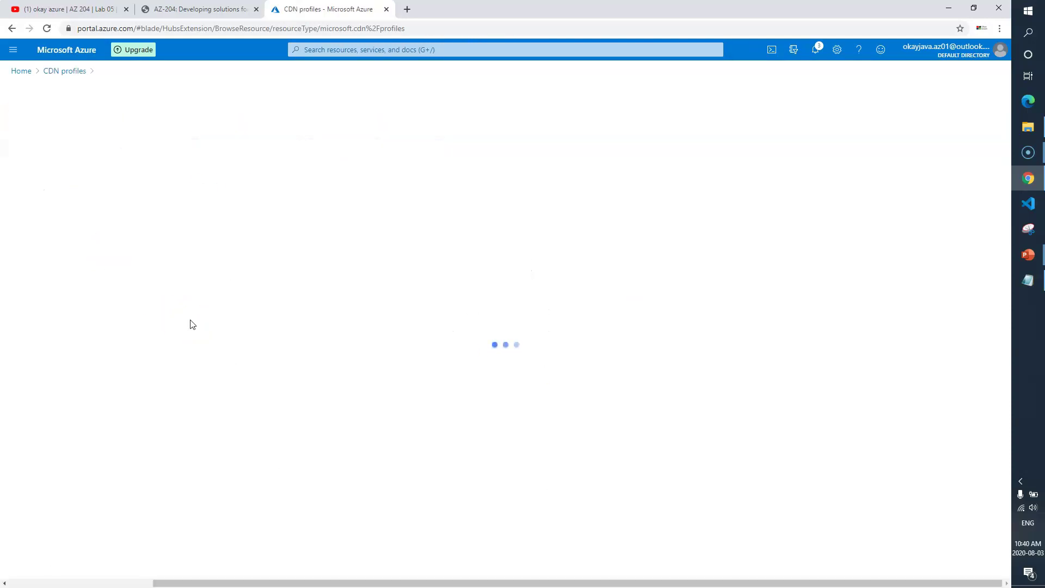
- Name the new CDN profile contentdeliverynetwork and assign it to the MarketingContent resource group
key("ctrl+v")
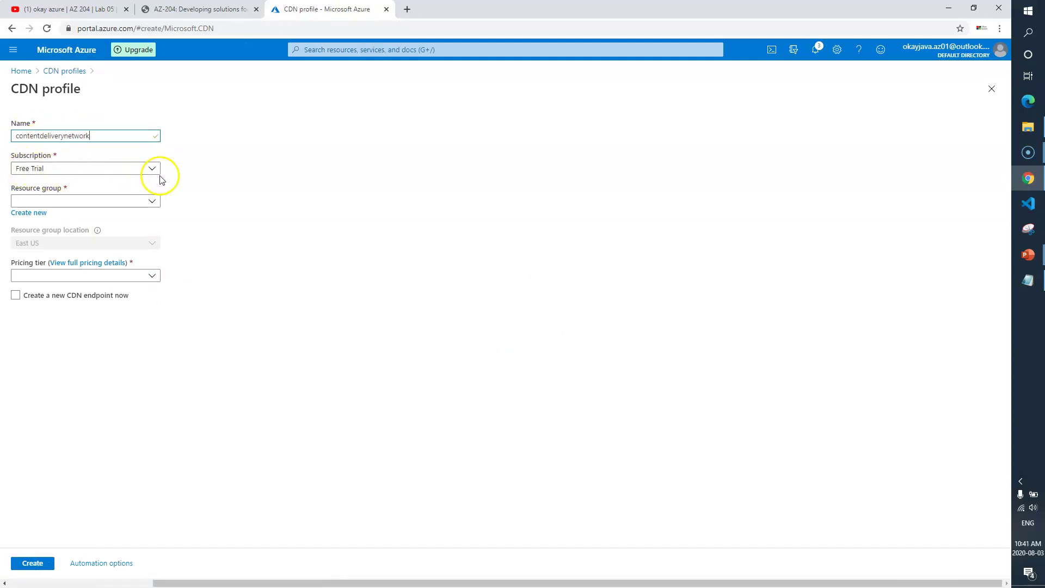
left_click(150, 205)
left_click(103, 252)
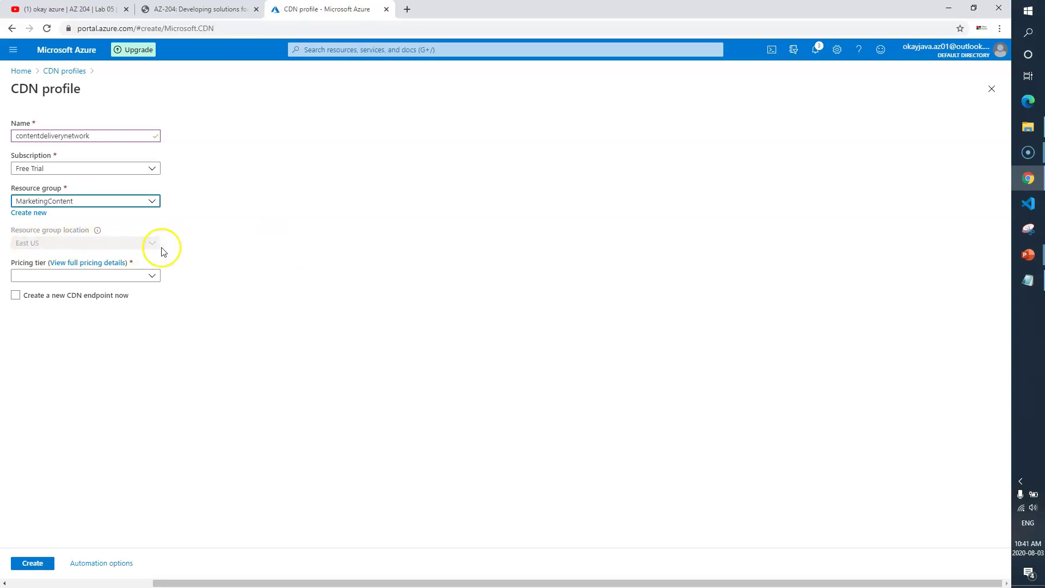
- Try the Standard Akamai and Standard Verizon pricing tiers for the CDN profile
left_click(153, 276)
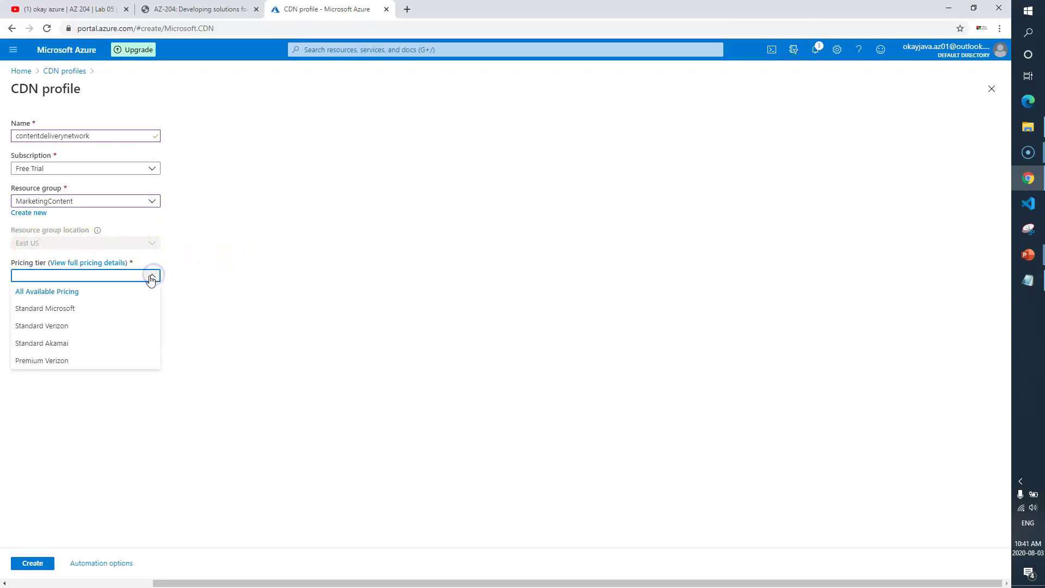
left_click(87, 343)
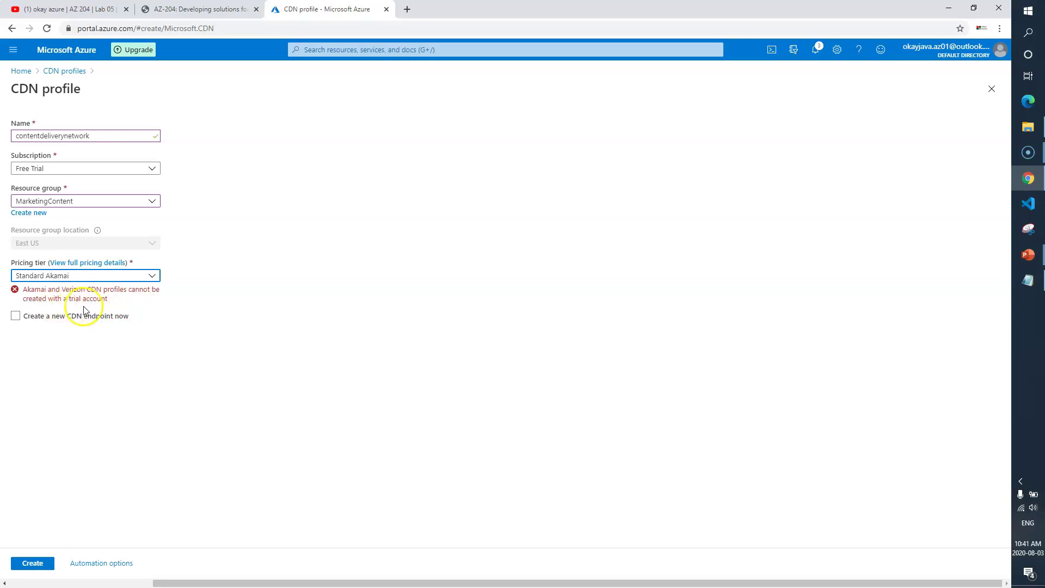
key("Return")
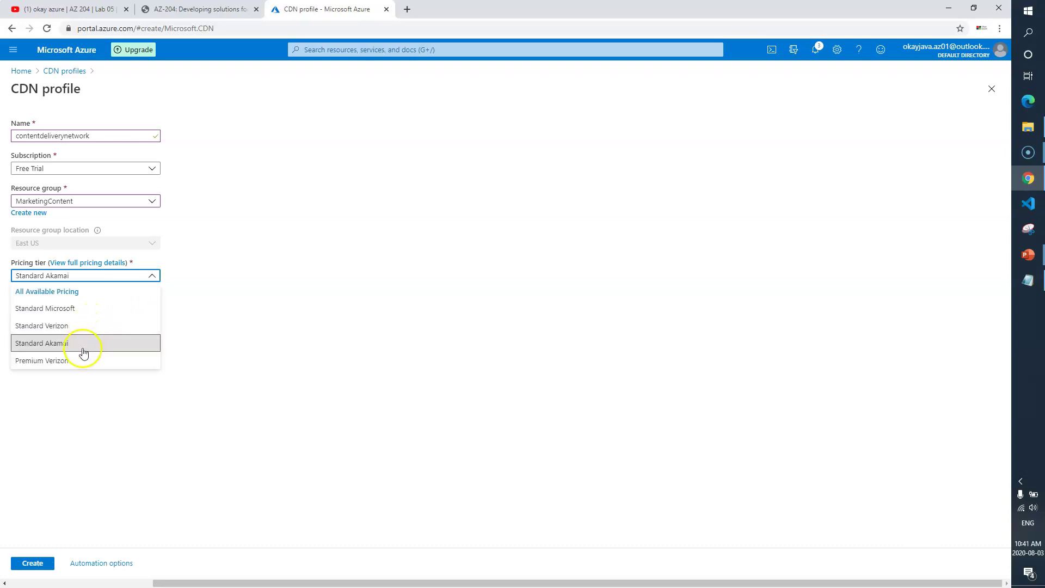
left_click(92, 328)
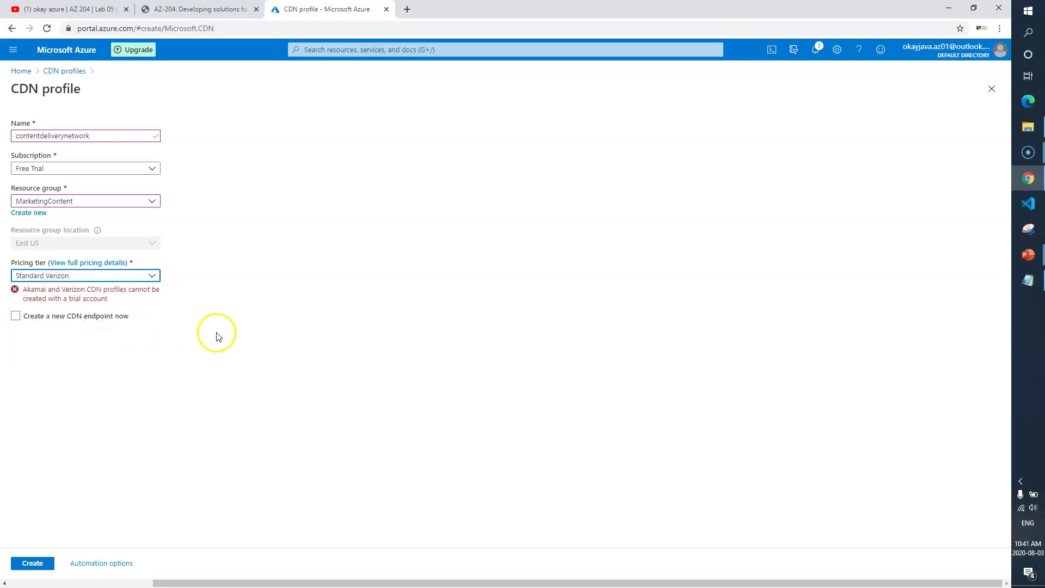
- Set the pricing tier to Standard Microsoft, create the CDN profile and check its creation notification
left_click(154, 280)
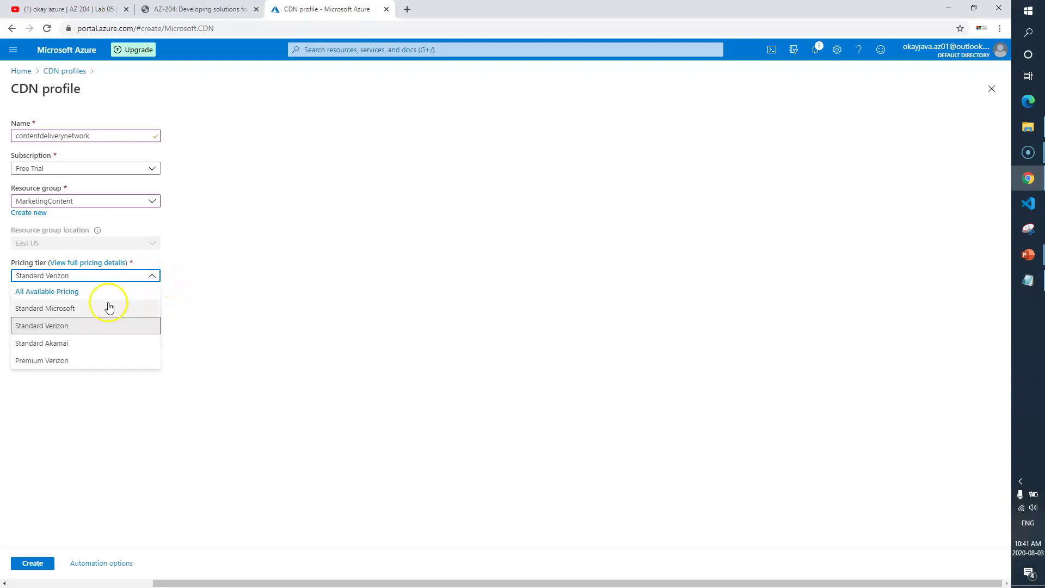
left_click(98, 308)
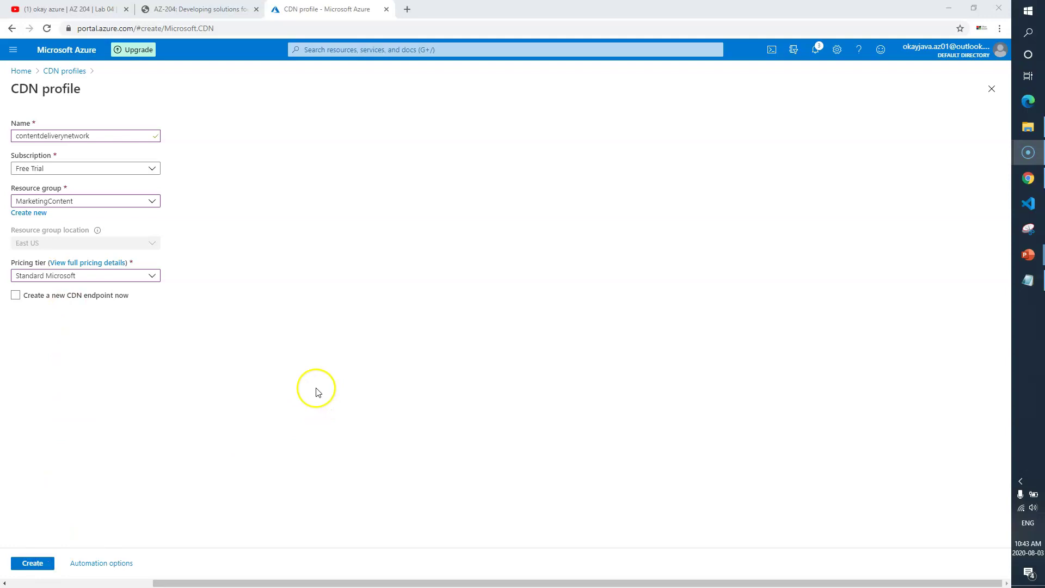
left_click(34, 567)
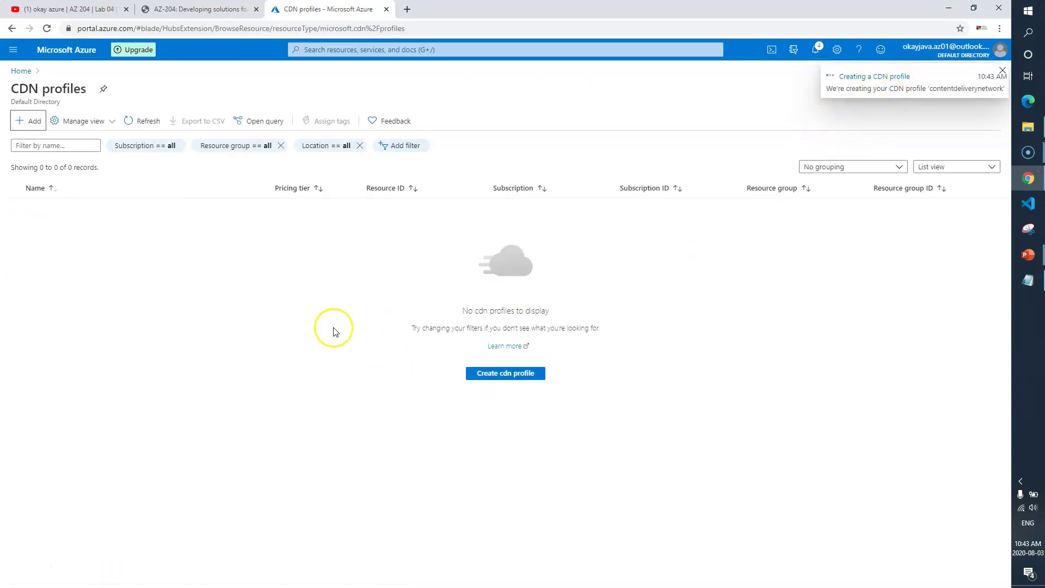
left_click(871, 82)
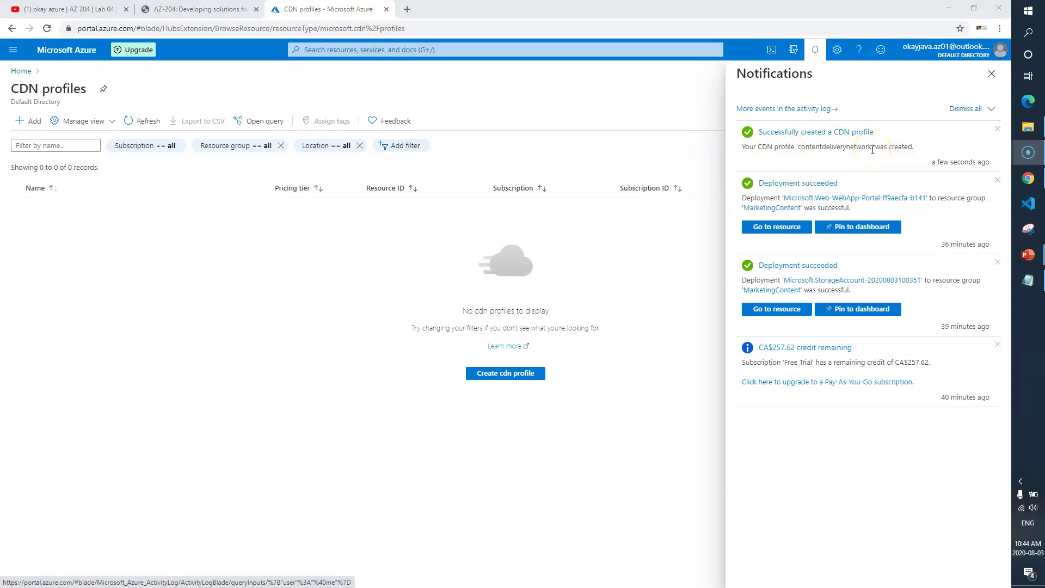
- Read the lab's Task 4 instructions on configuring storage containers and copy the container name media
left_click(199, 9)
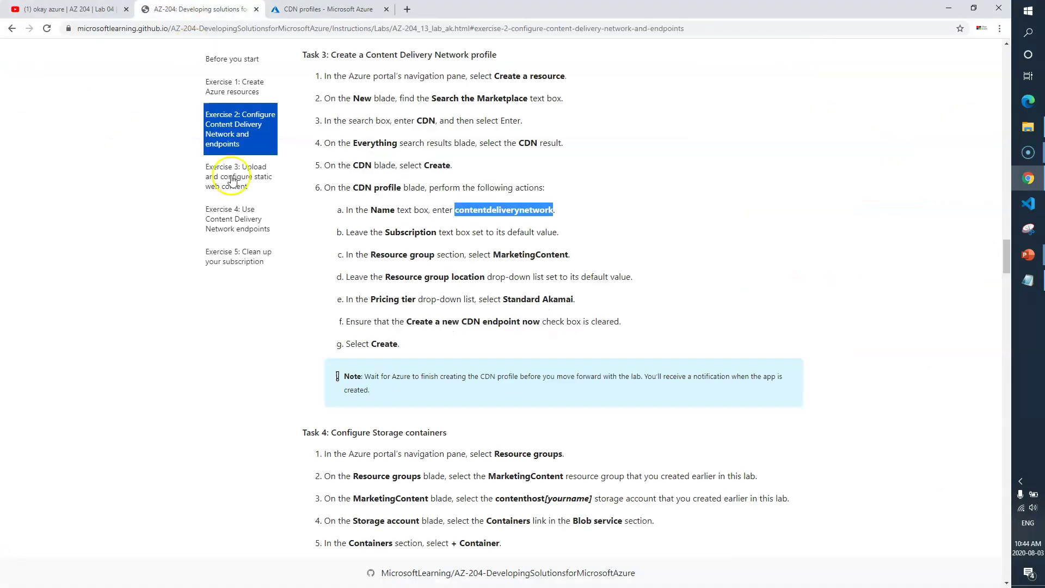
scroll(514, 326, "down", 1)
left_click(437, 264)
scroll(436, 296, "down", 3)
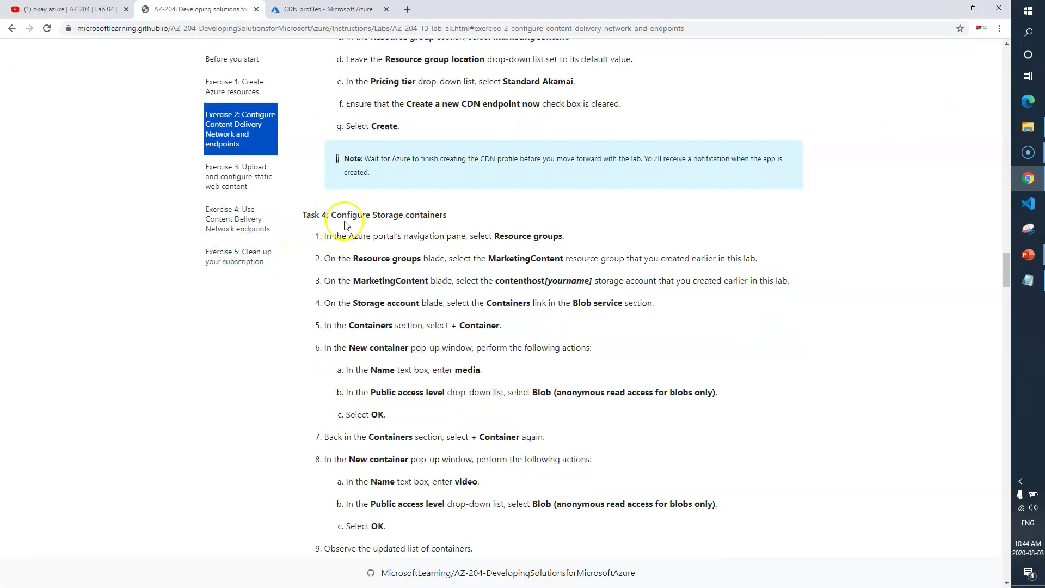
left_click_drag(447, 215, 338, 214)
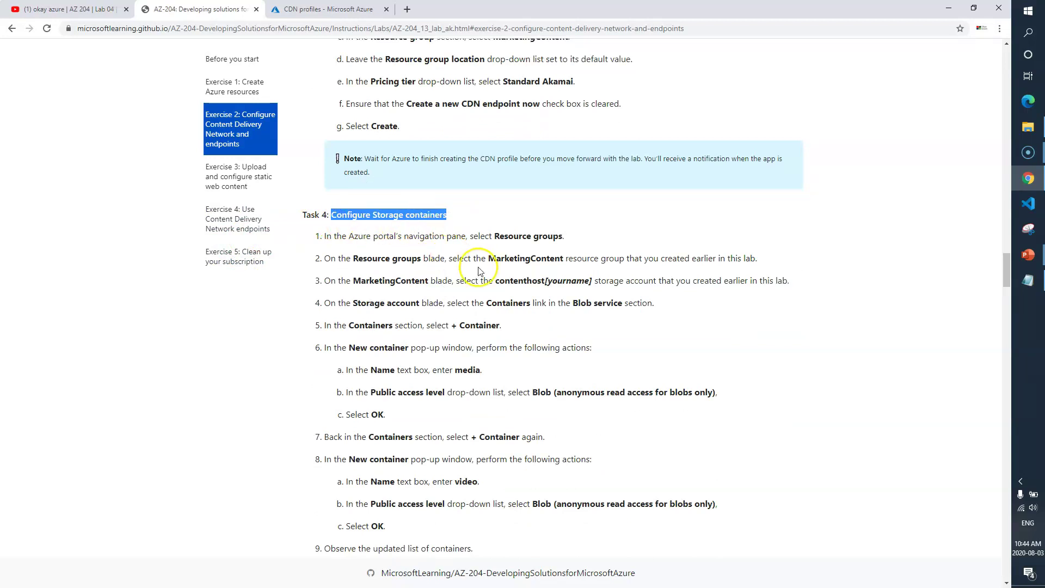
scroll(479, 269, "down", 1)
left_click_drag(505, 221, 520, 222)
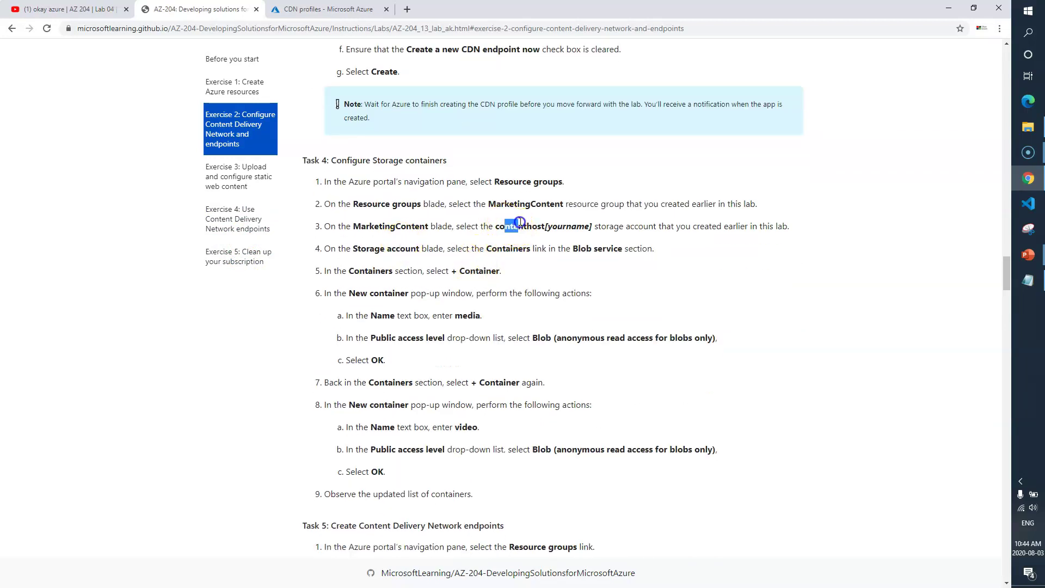
left_click(514, 229)
left_click_drag(513, 271, 471, 271)
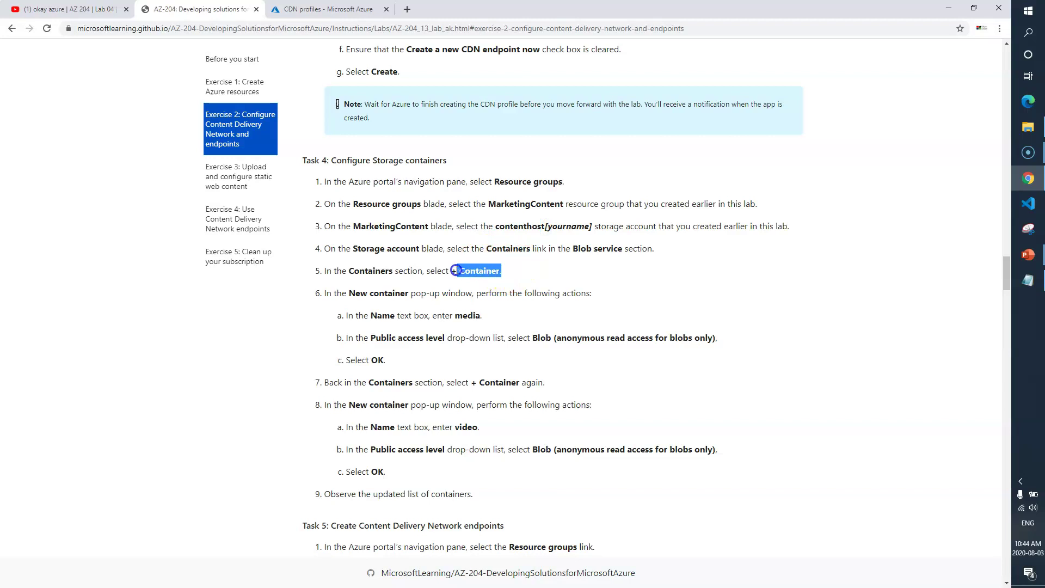
left_click(467, 320)
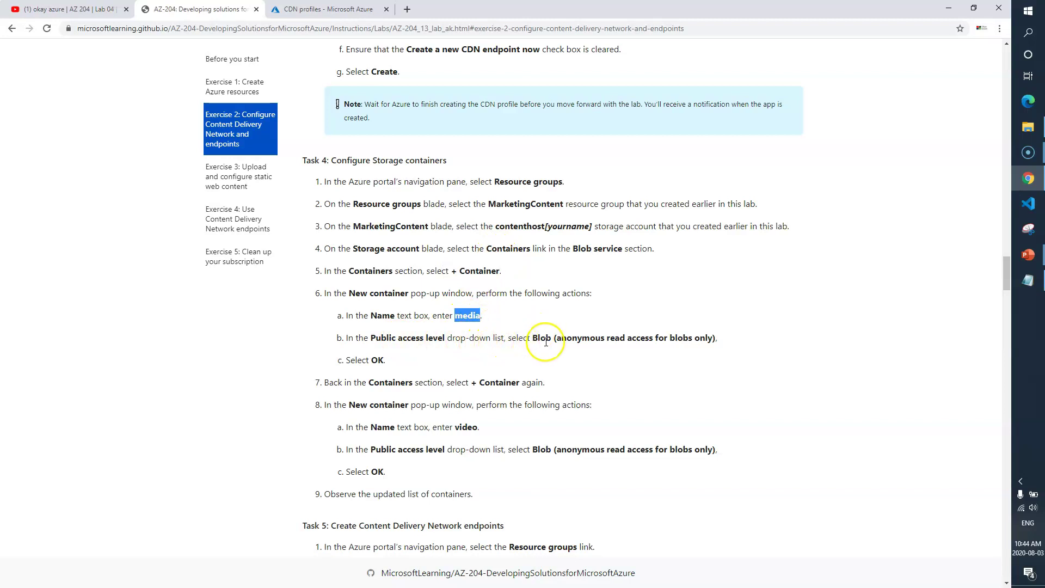
- Leave the CDN profiles page and open the storage account contentstorokayazure in the MarketingContent resource group
left_click(327, 9)
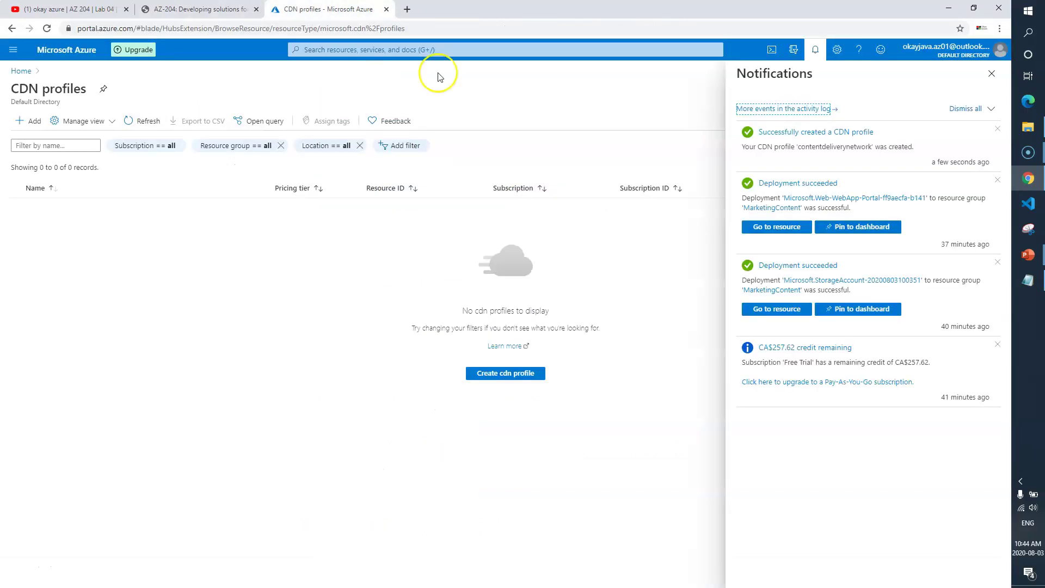
left_click(987, 80)
left_click(989, 88)
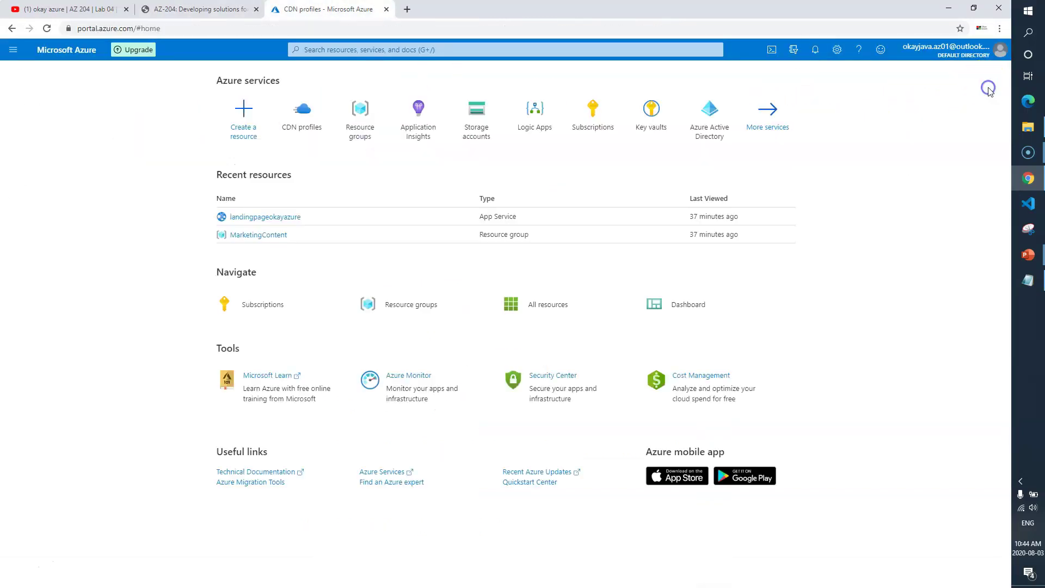
left_click(359, 113)
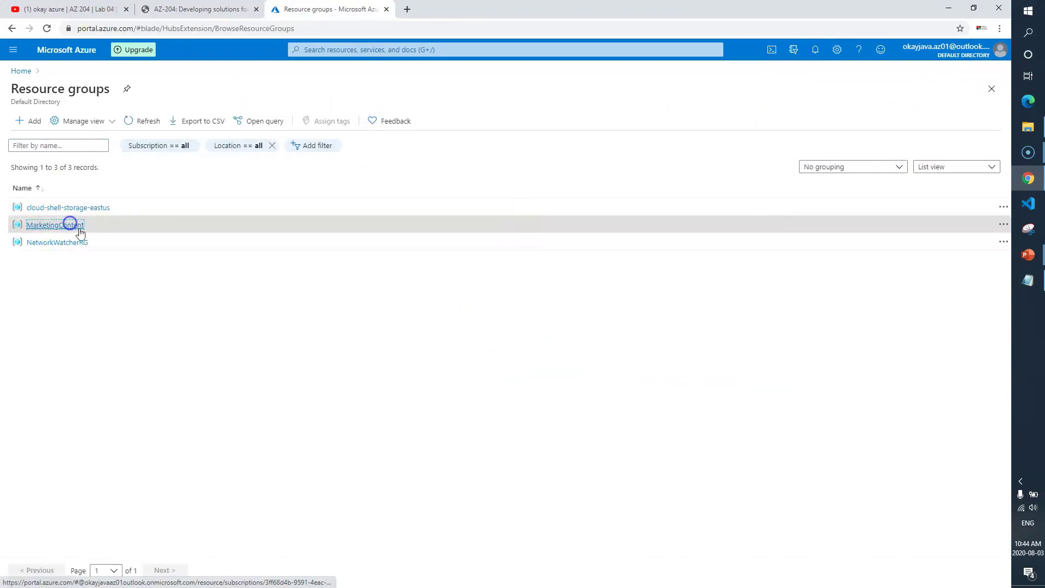
left_click(66, 233)
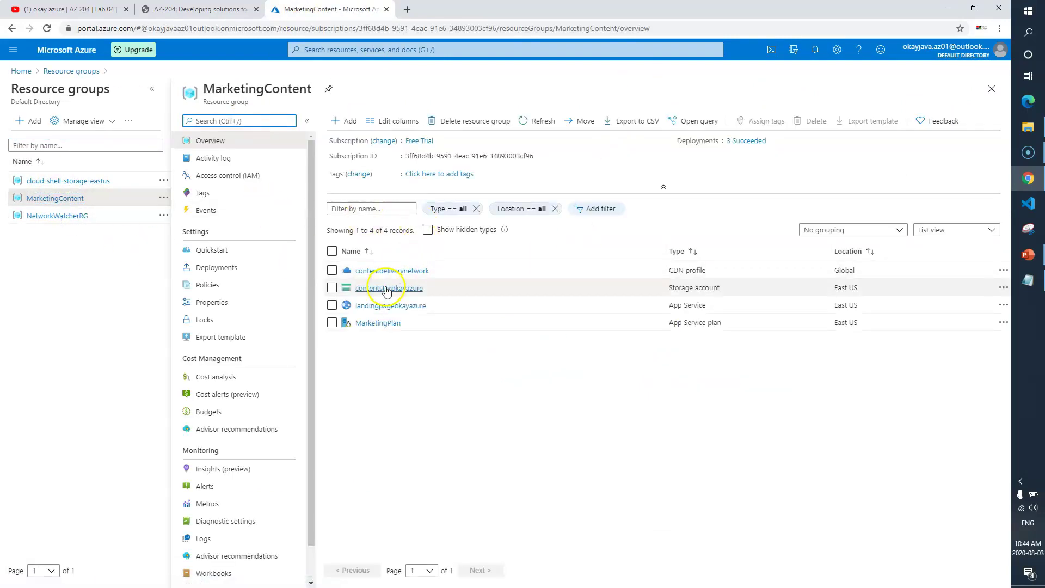
left_click_drag(727, 289, 626, 291)
left_click(418, 289)
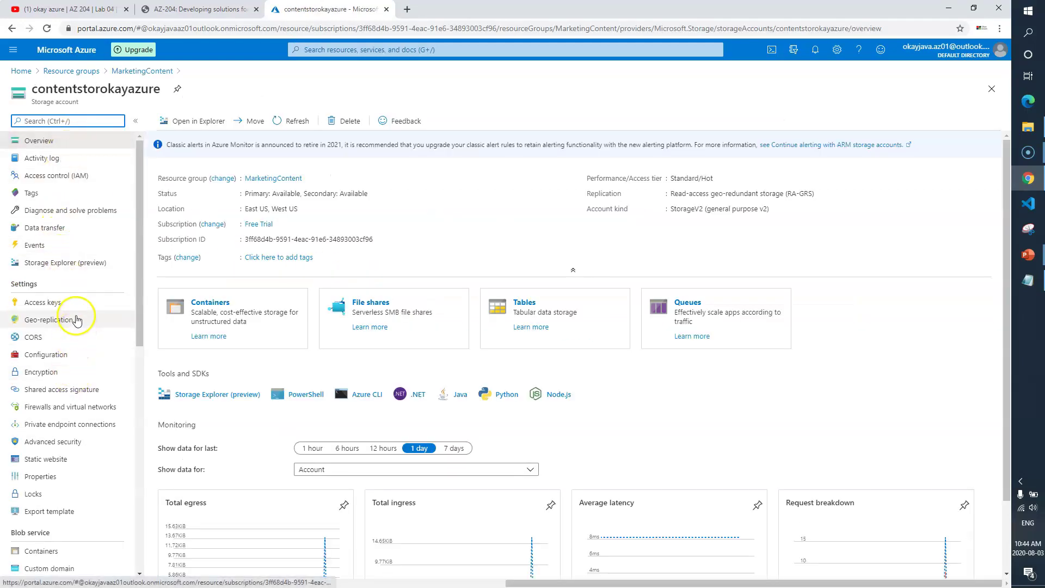
- Create a blob container named media in the storage account with Blob (anonymous read access for blobs only) as its public access level
scroll(78, 304, "down", 3)
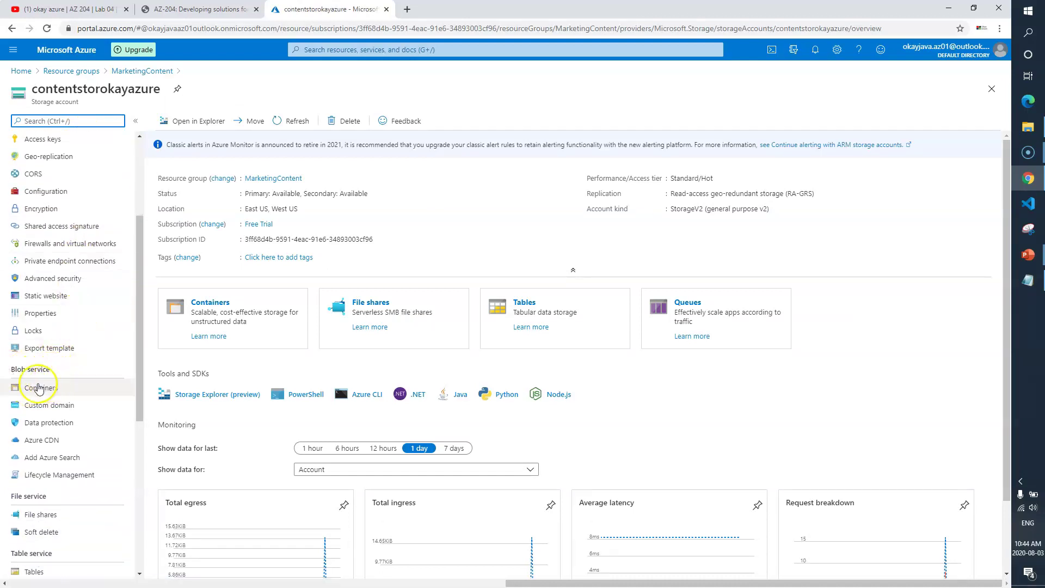
left_click(60, 392)
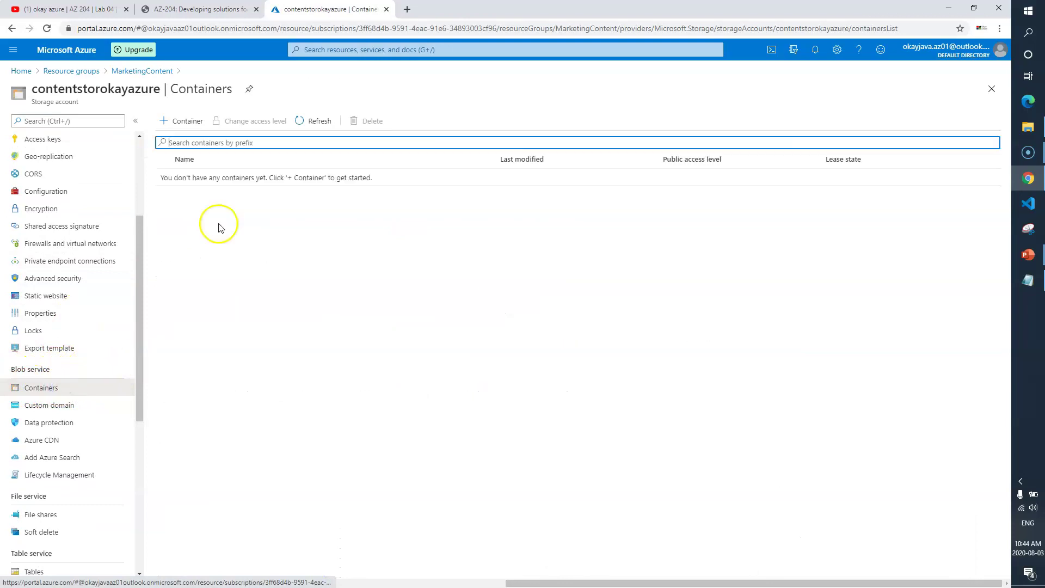
left_click(185, 124)
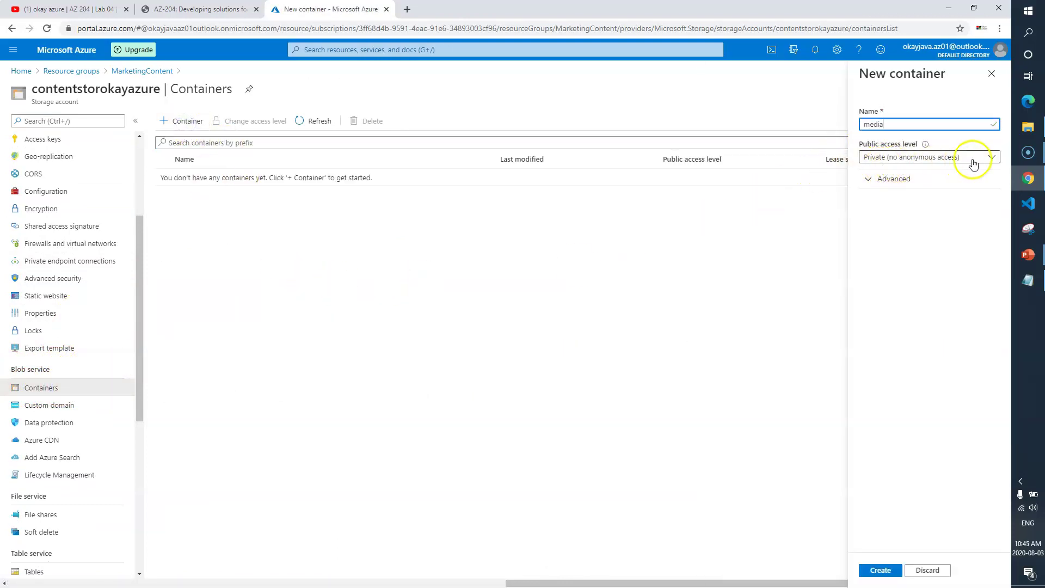
left_click(990, 156)
left_click(918, 196)
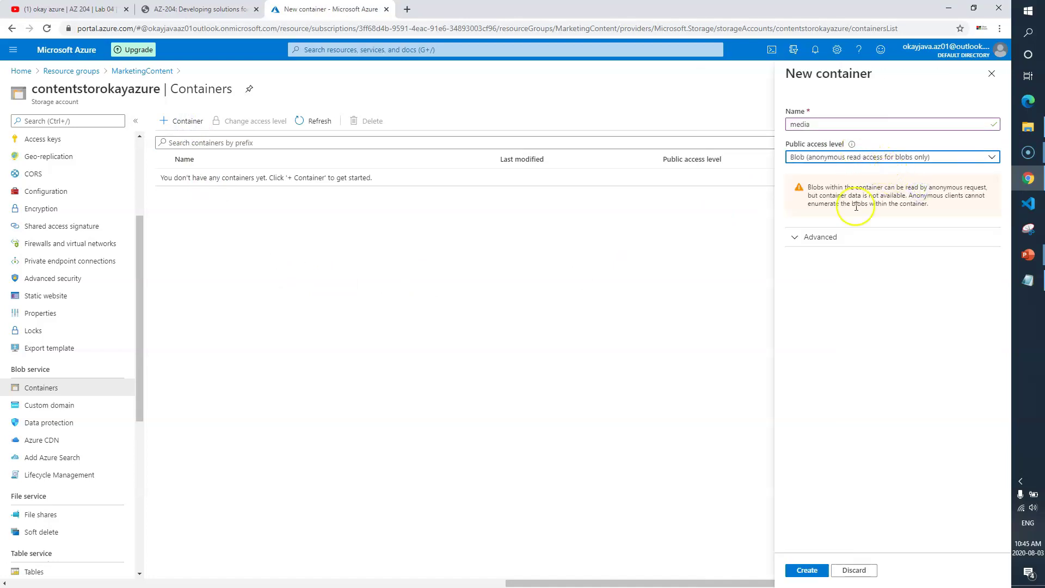
left_click(806, 570)
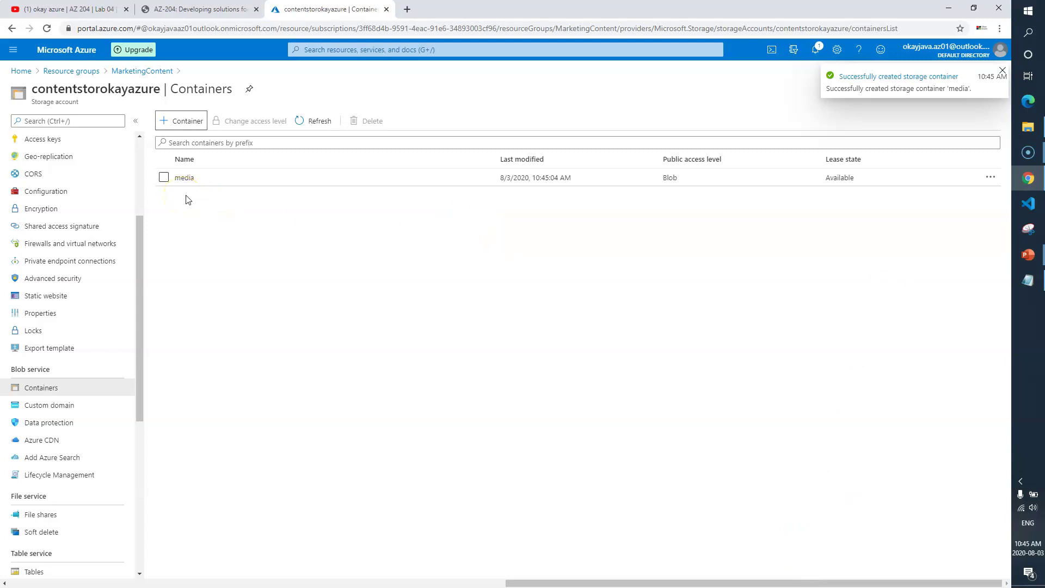
- Check the lab's instructions for the second container, then create a container named video with Blob (anonymous read access for blobs only) access
left_click(198, 10)
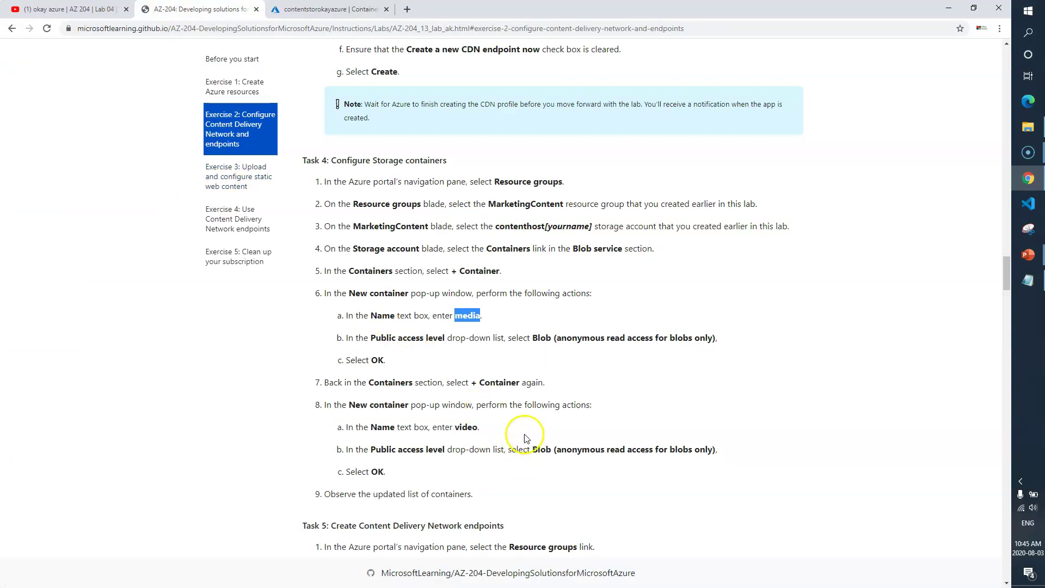
left_click(488, 363)
scroll(488, 364, "down", 1)
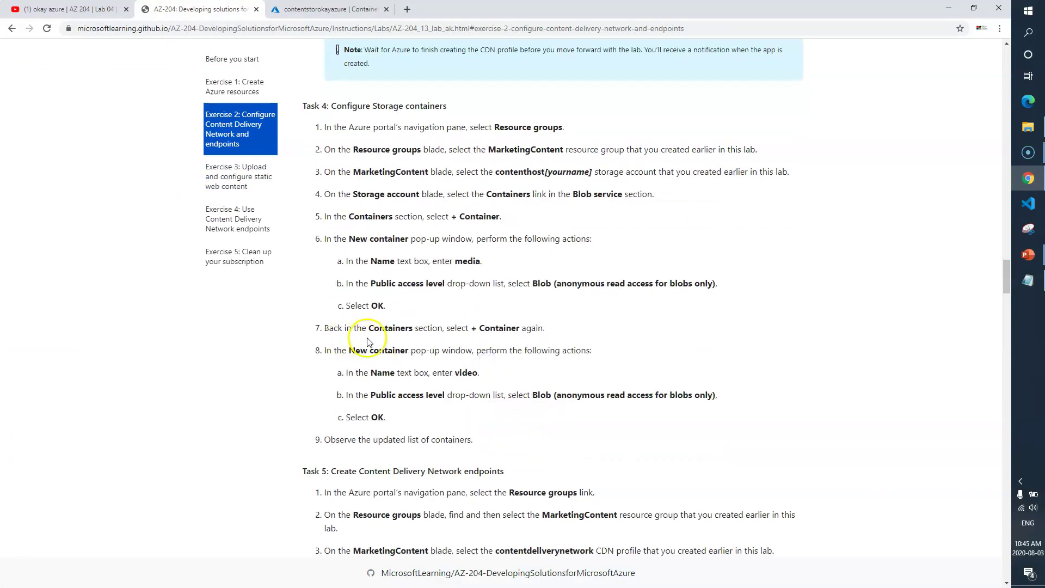
left_click(465, 373)
left_click_drag(507, 396, 718, 396)
left_click(324, 9)
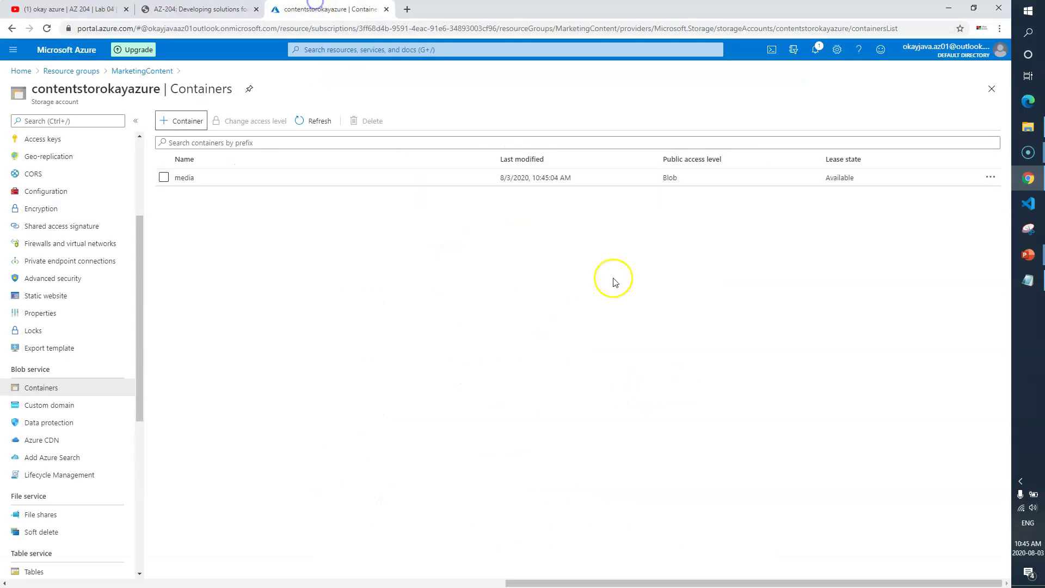
left_click(185, 121)
type("video")
left_click(901, 158)
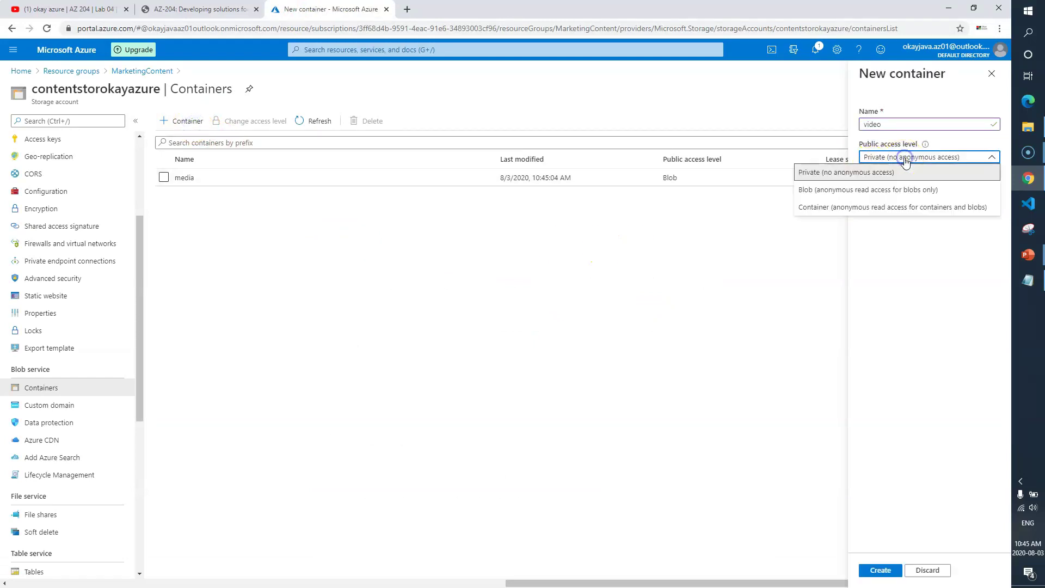
left_click(884, 190)
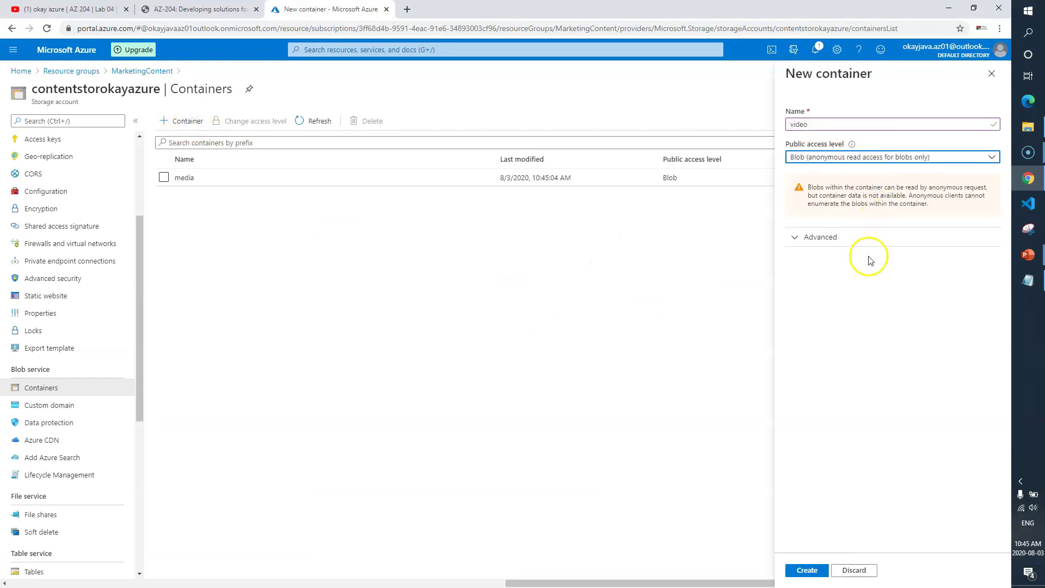
left_click(815, 572)
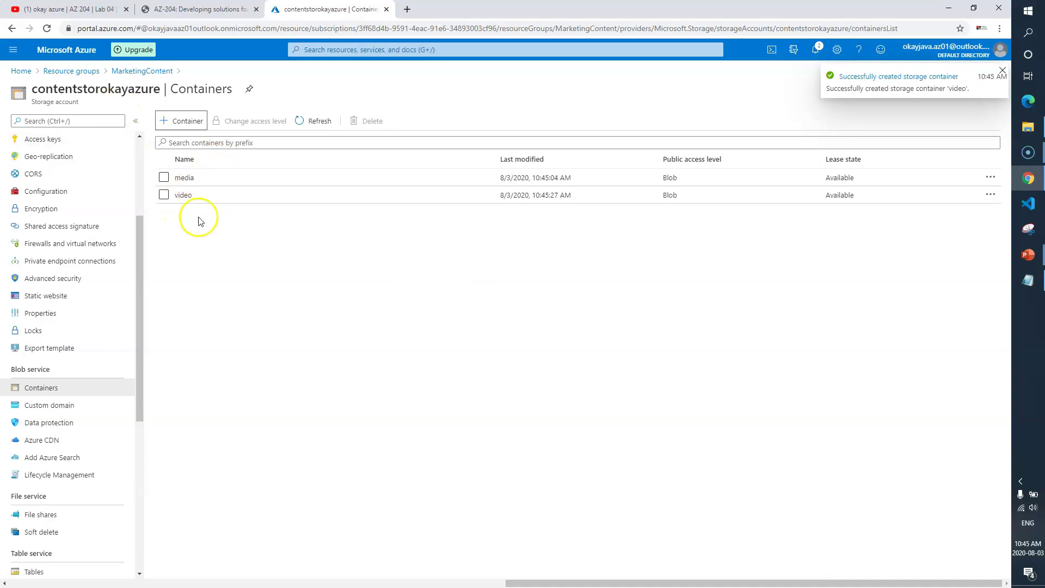
- Read the lab's Task 5 instructions on creating Content Delivery Network endpoints, up to adding an endpoint on the CDN profile
key("ctrl+shift+Tab")
scroll(438, 366, "down", 2)
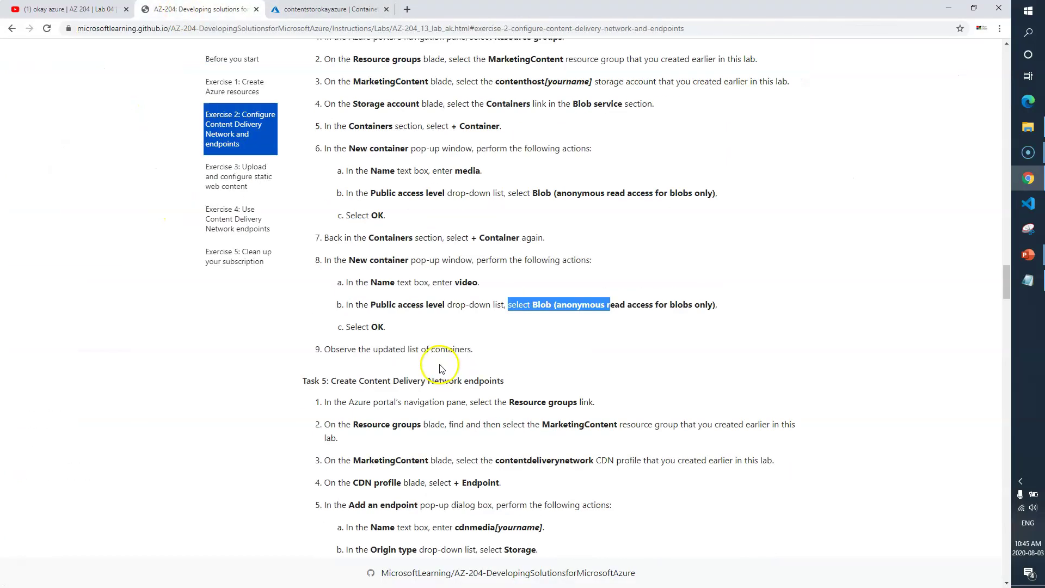
triple_click(395, 325)
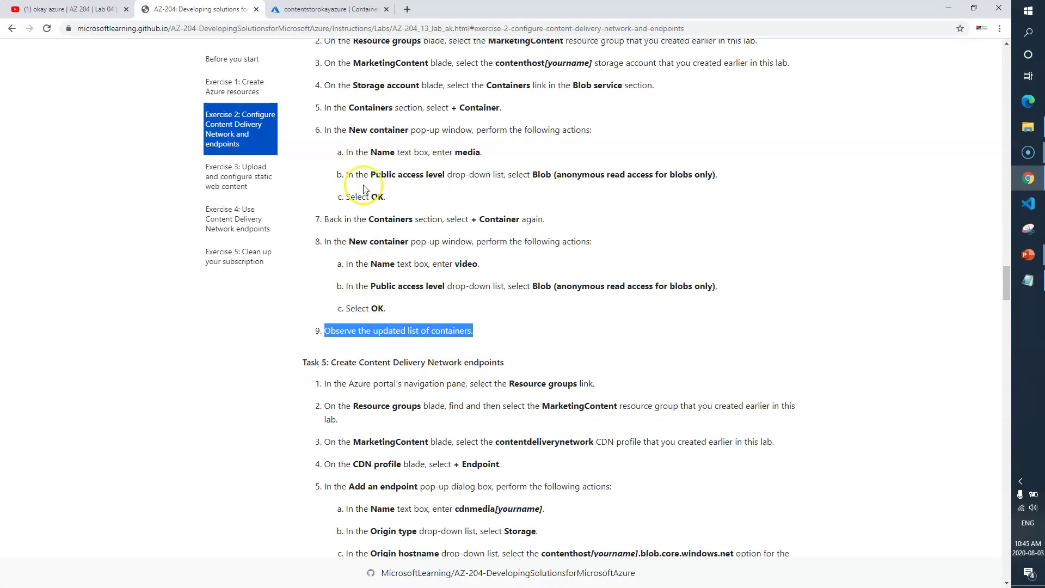
scroll(397, 233, "down", 2)
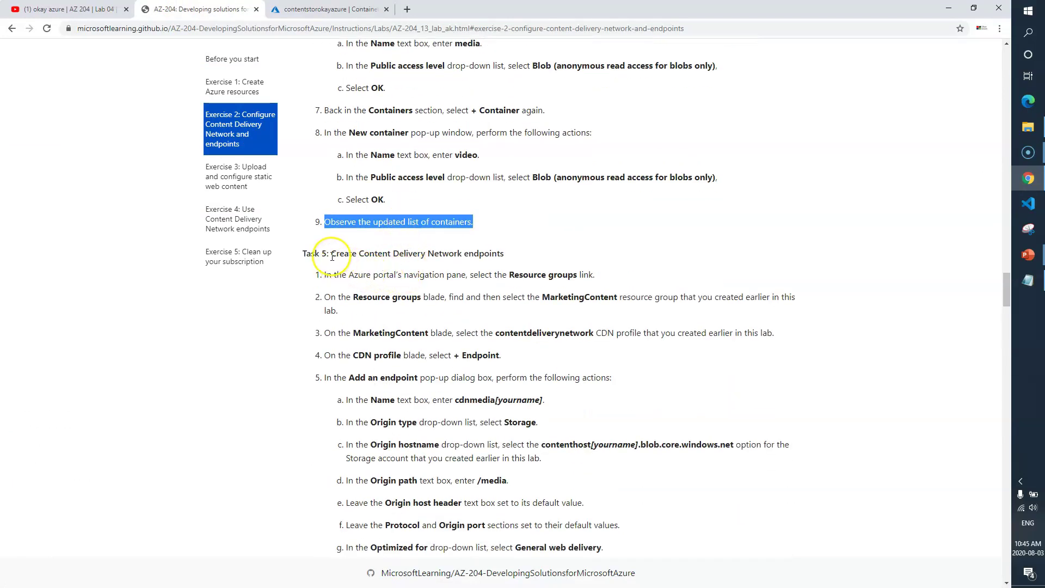
left_click_drag(518, 260, 436, 252)
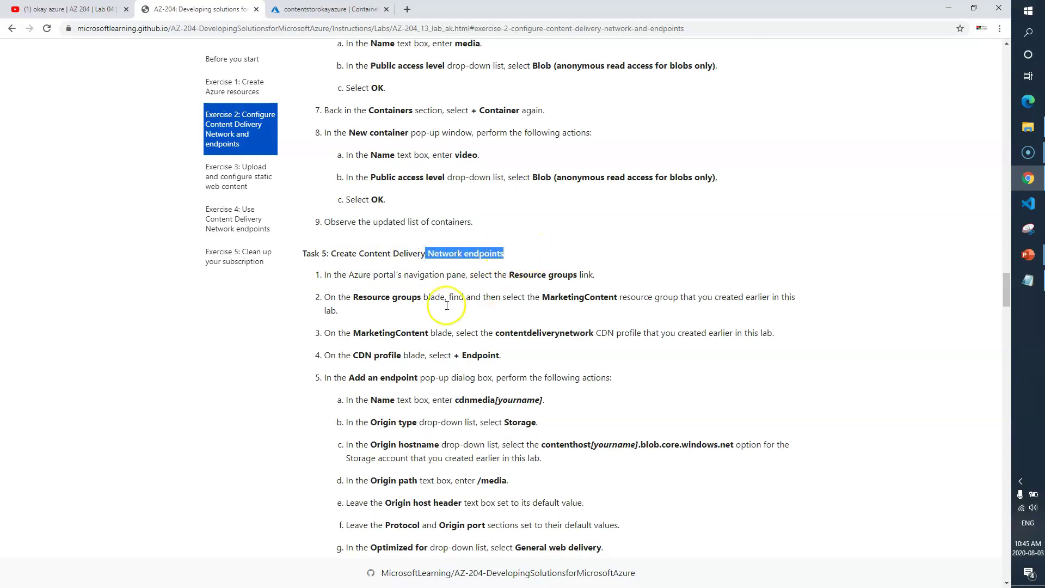
left_click_drag(510, 333, 575, 335)
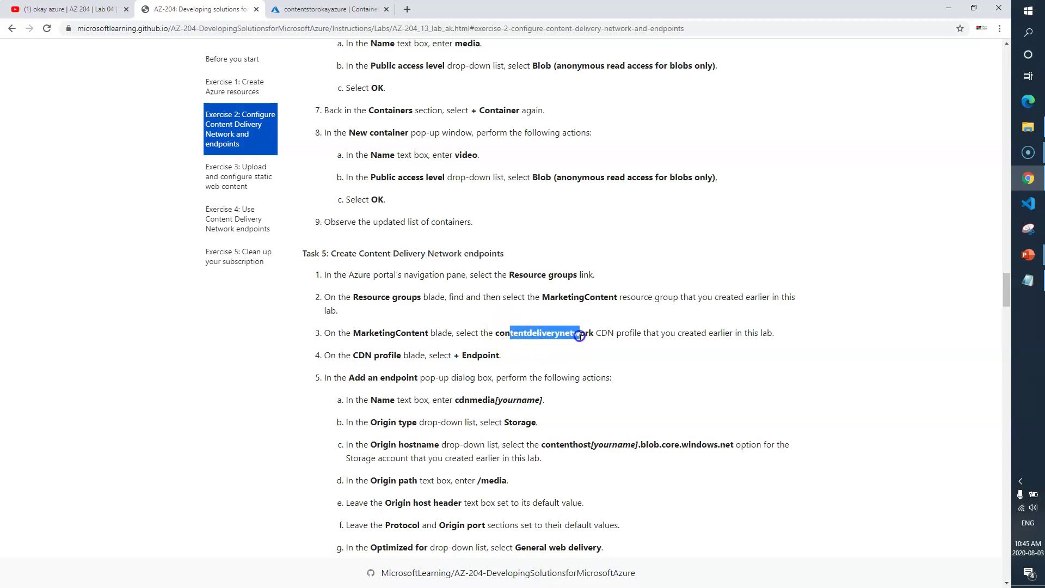
left_click_drag(499, 332, 570, 331)
scroll(571, 332, "down", 1)
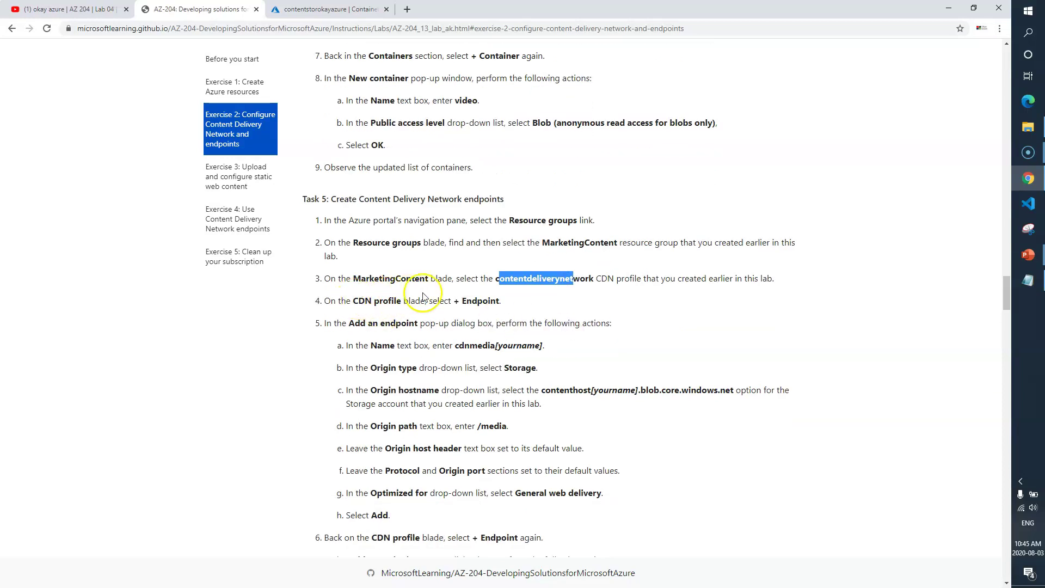
left_click_drag(454, 304, 505, 304)
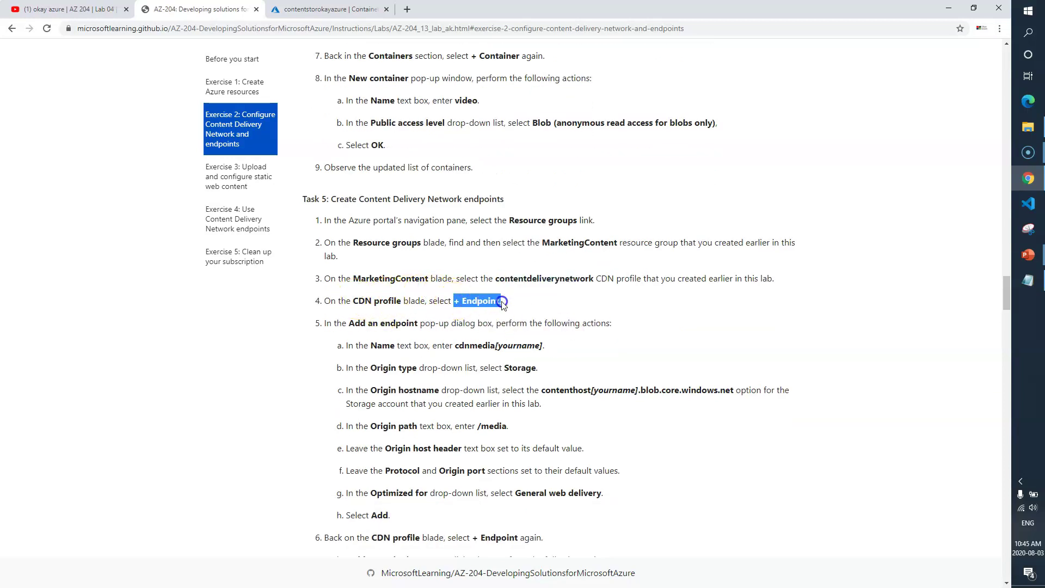
left_click(553, 282)
- Open the contentdeliverynetwork CDN profile in the MarketingContent resource group and start adding an endpoint
left_click(313, 9)
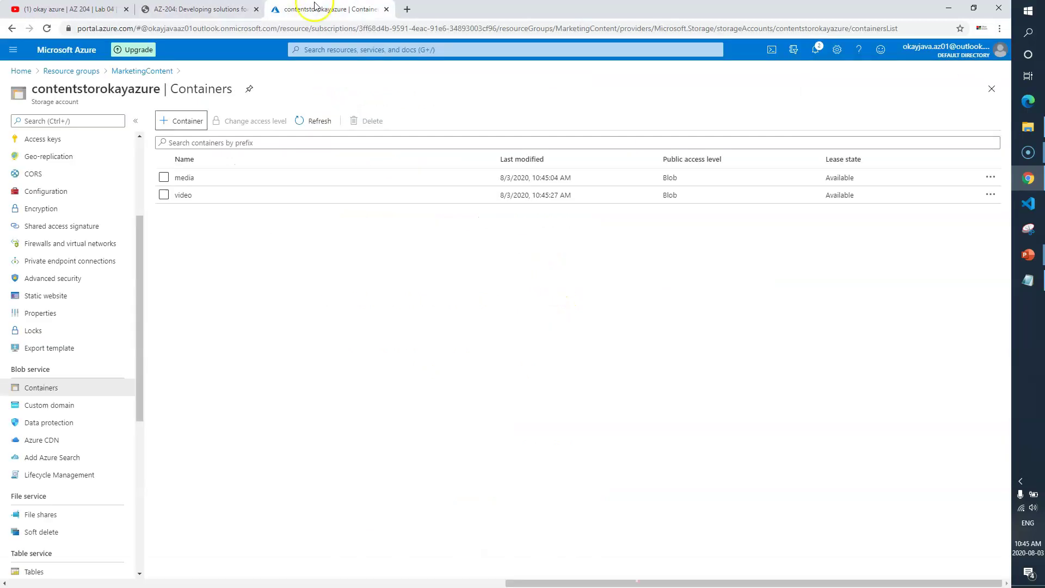
left_click(991, 89)
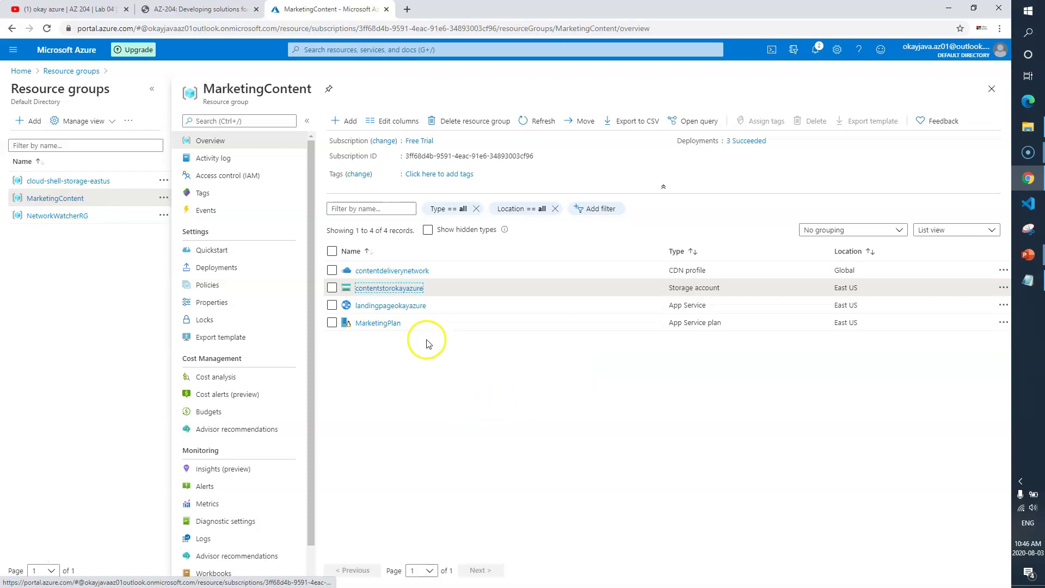
triple_click(667, 270)
left_click(405, 272)
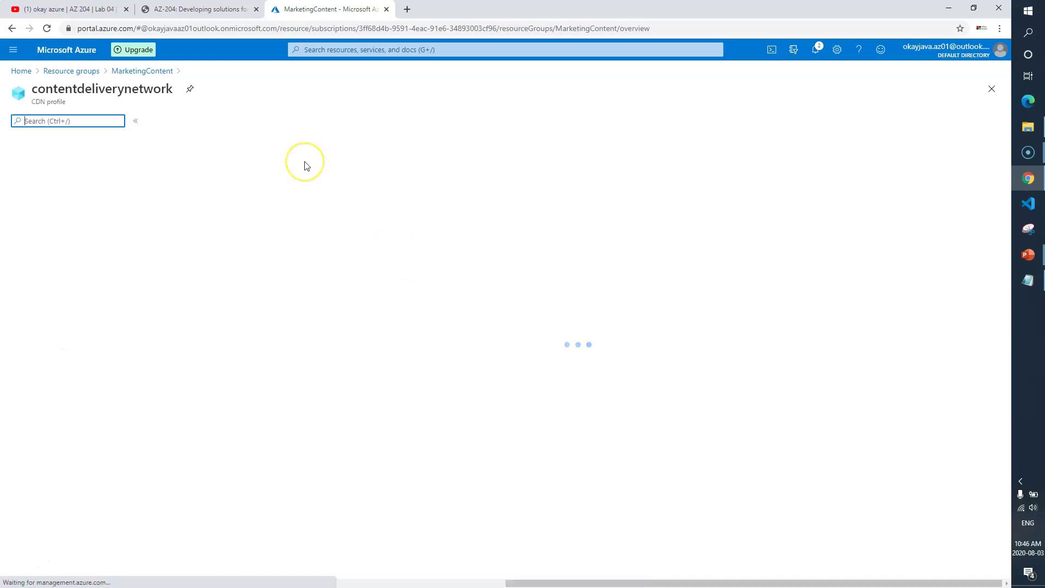
left_click(180, 127)
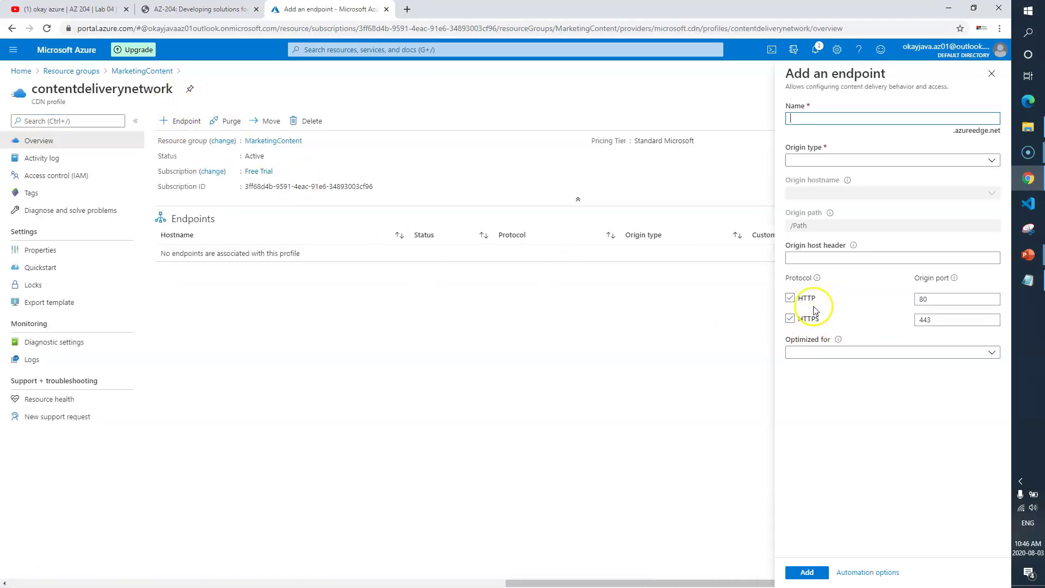
- Following the lab, name the endpoint cdnmediaokayazure and set its origin type to Storage and origin hostname to contentstorokayazure.blob.core.windows.net
left_click(179, 10)
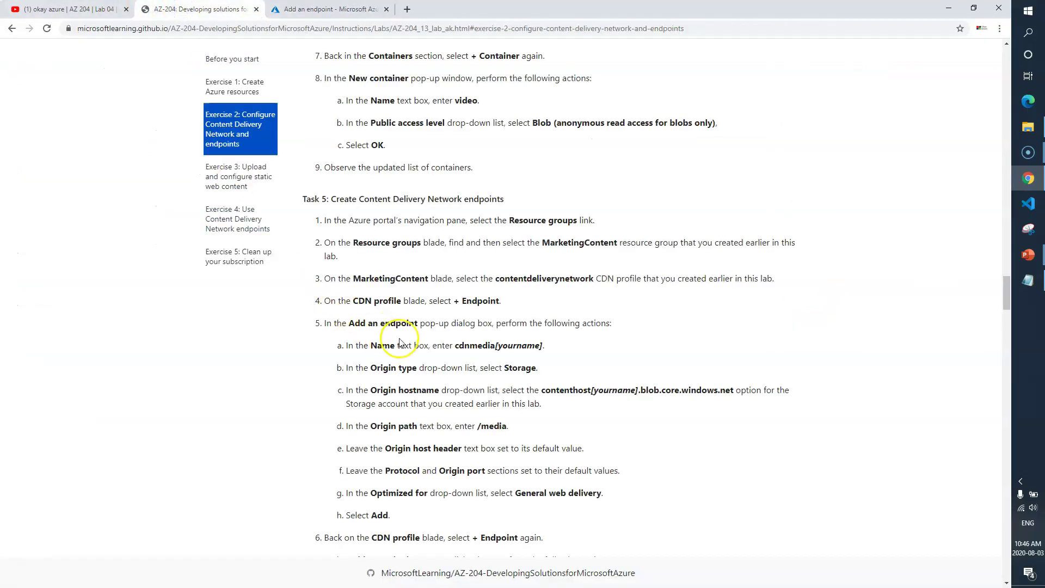
scroll(402, 338, "down", 1)
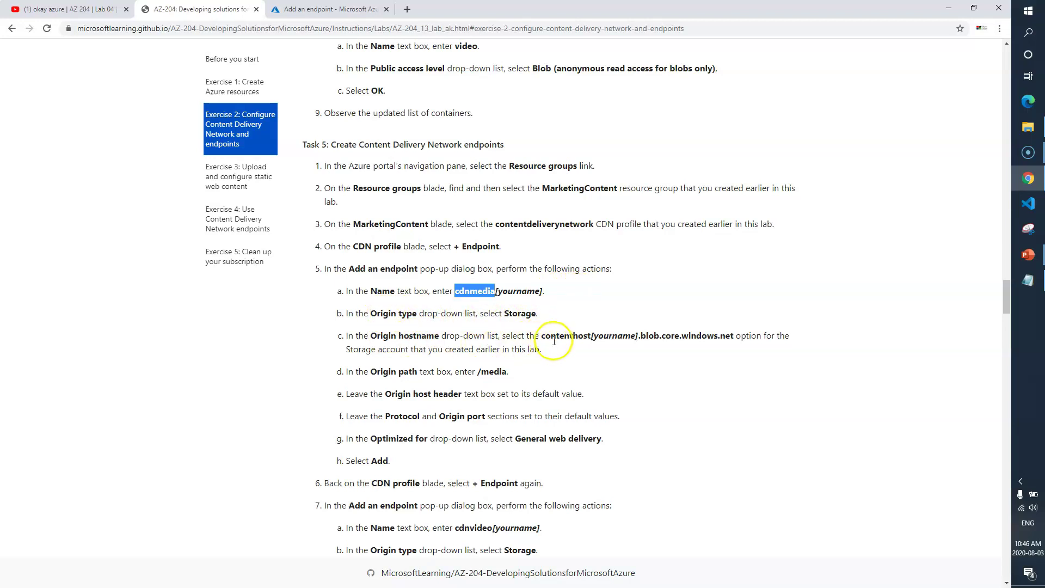
key("ctrl+Tab")
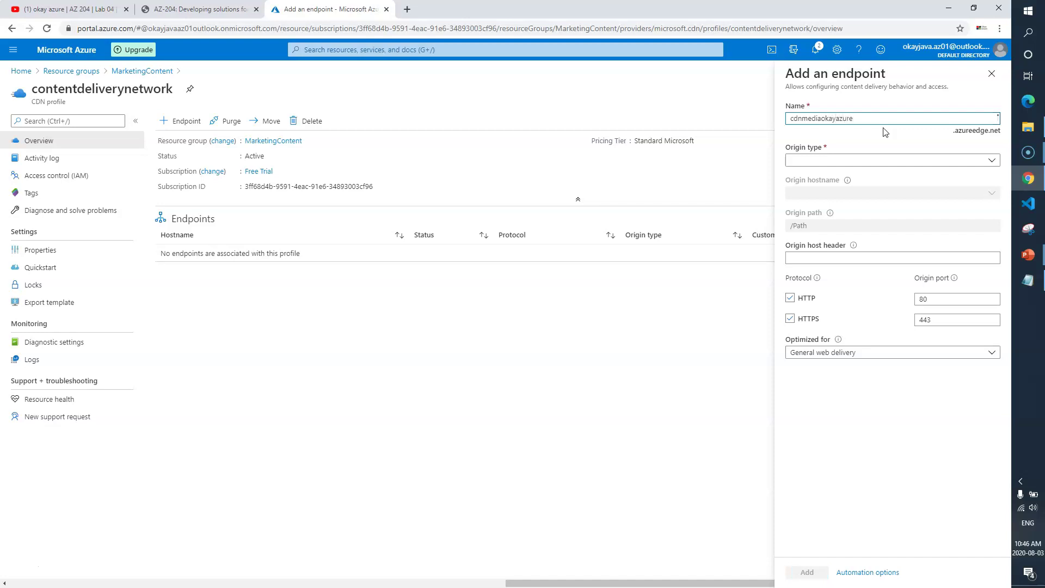
left_click(991, 160)
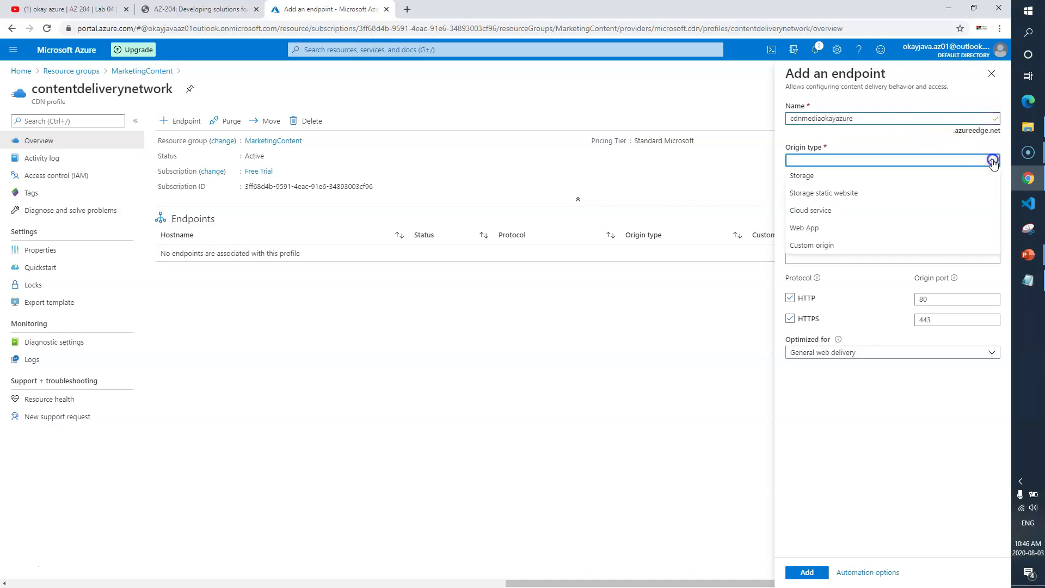
left_click(842, 178)
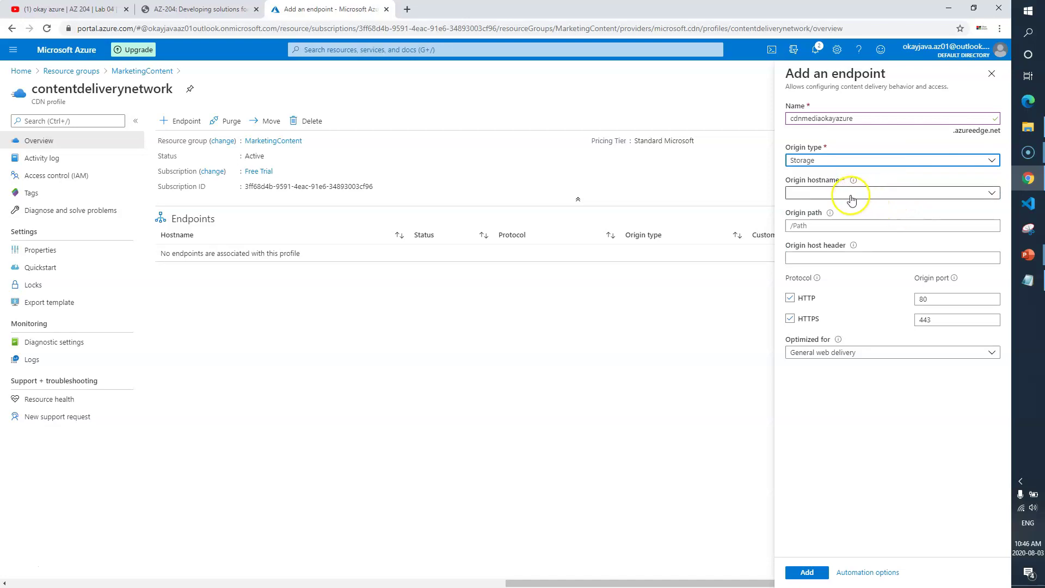
left_click(985, 194)
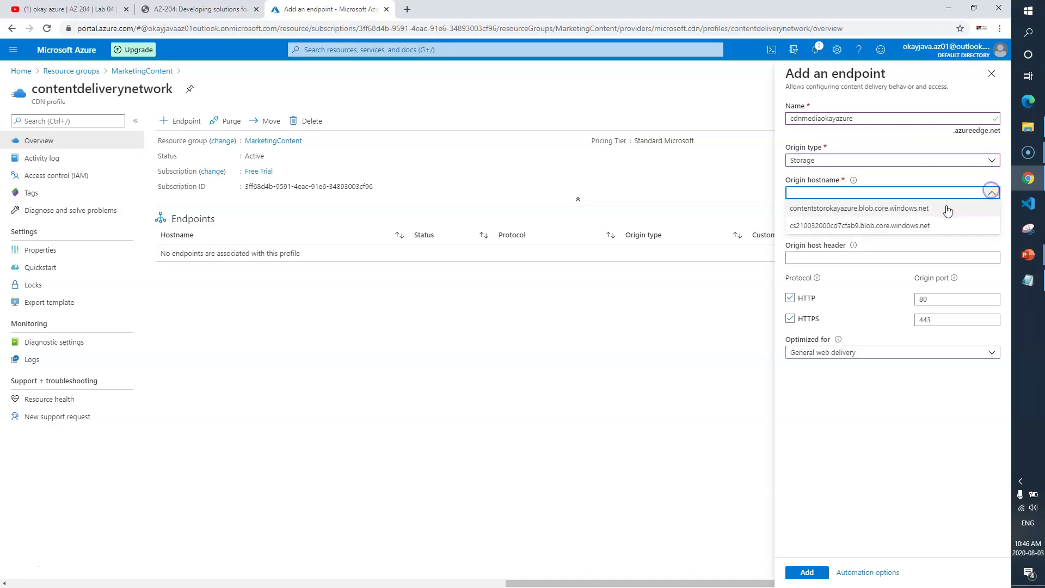
left_click(829, 213)
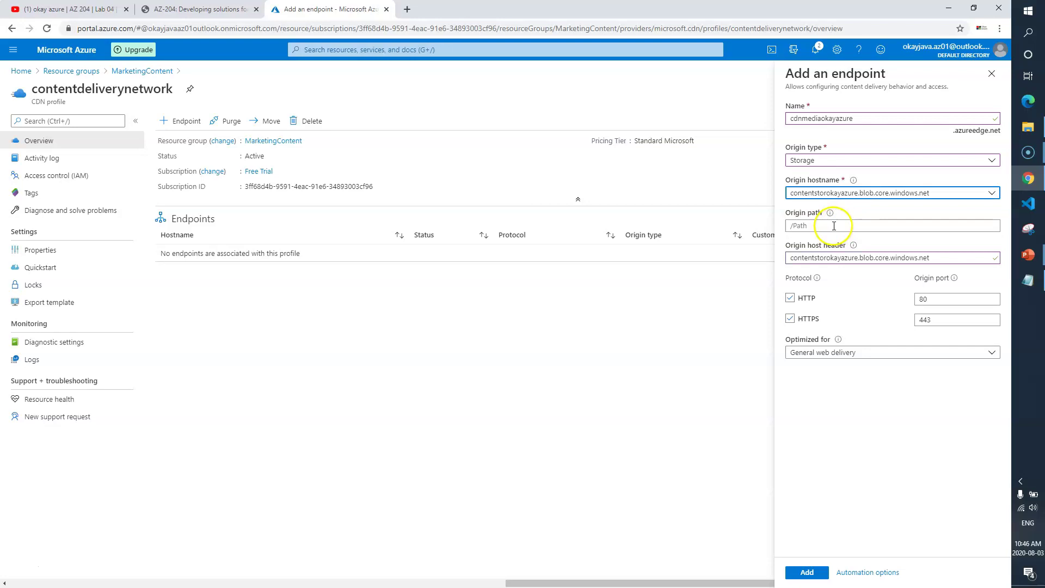
- Check the lab's remaining settings for the first endpoint and set its origin path to /media
left_click(206, 10)
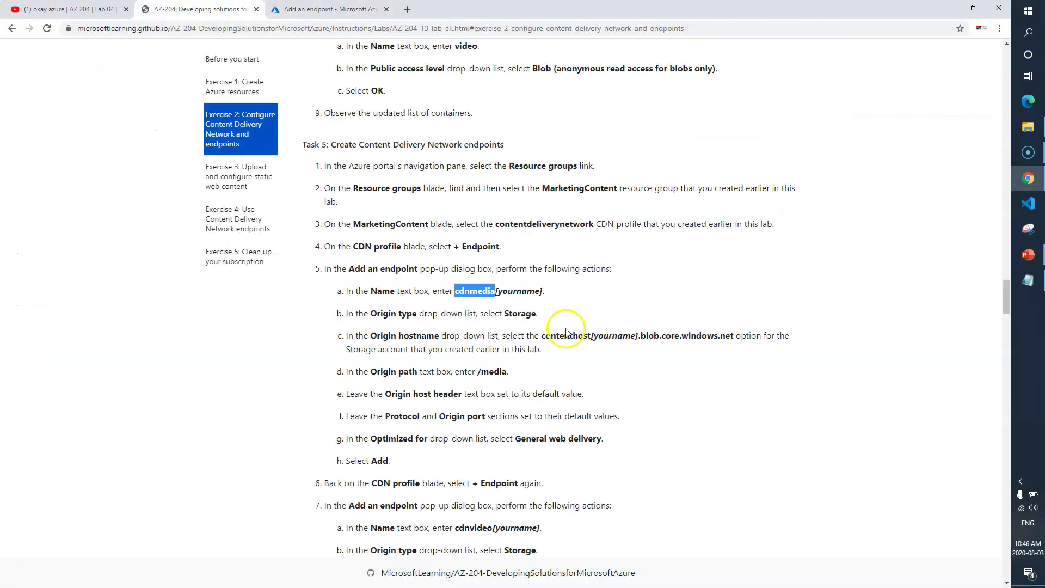
double_click(492, 370)
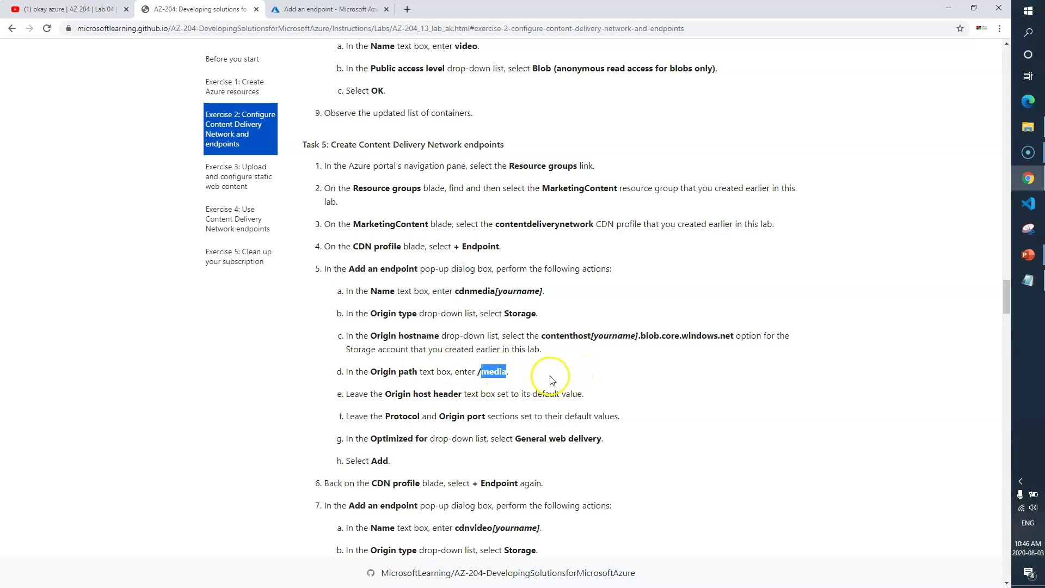
scroll(552, 380, "down", 1)
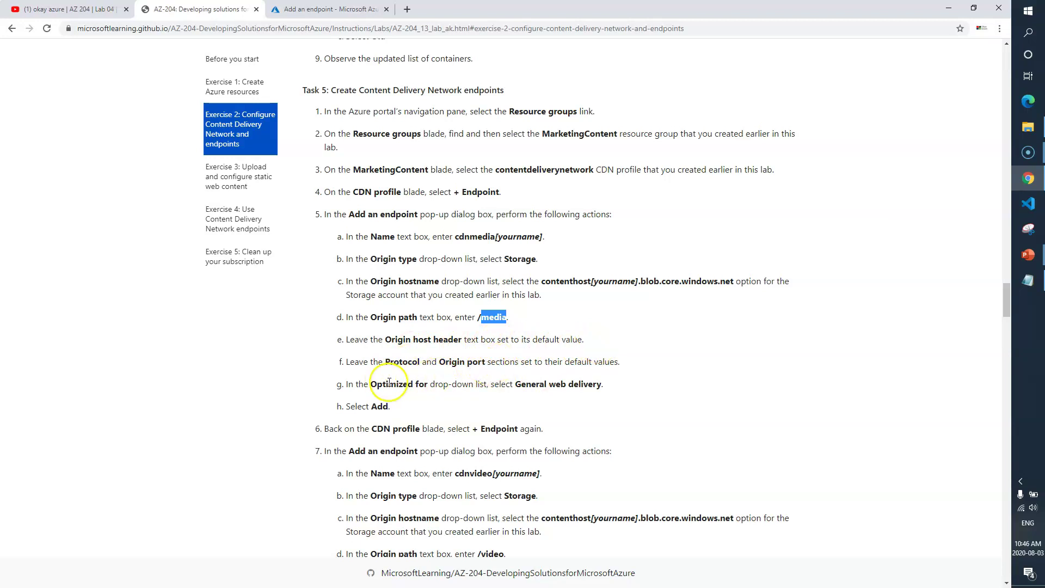
triple_click(604, 384)
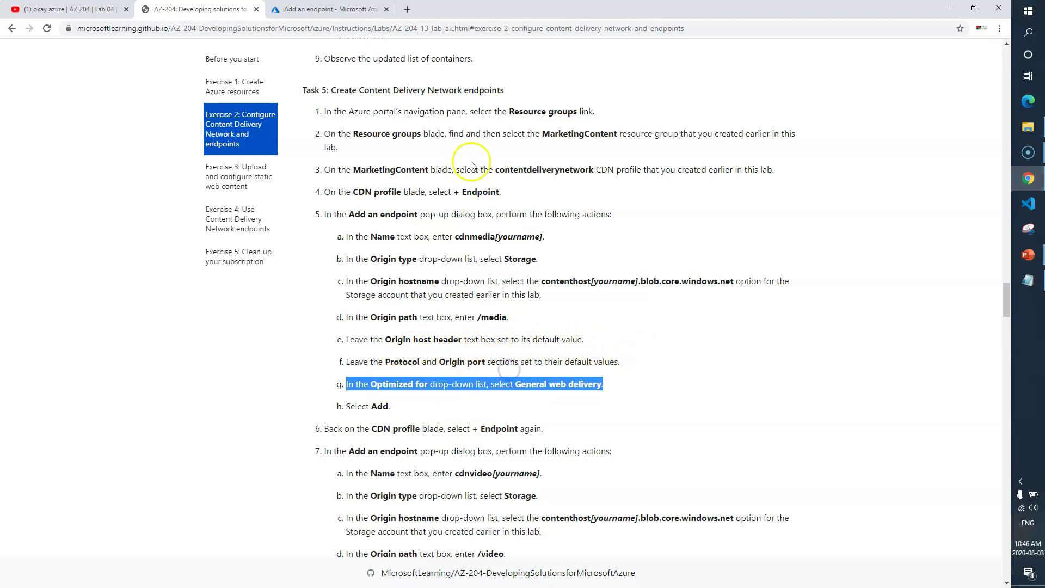
left_click(353, 10)
left_click(836, 227)
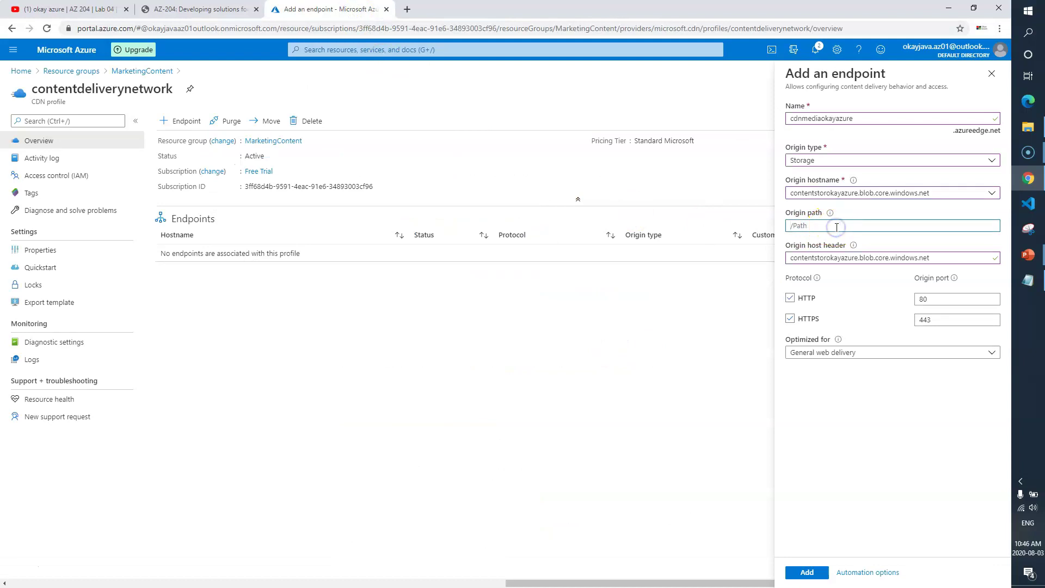
key("Home")
type("/")
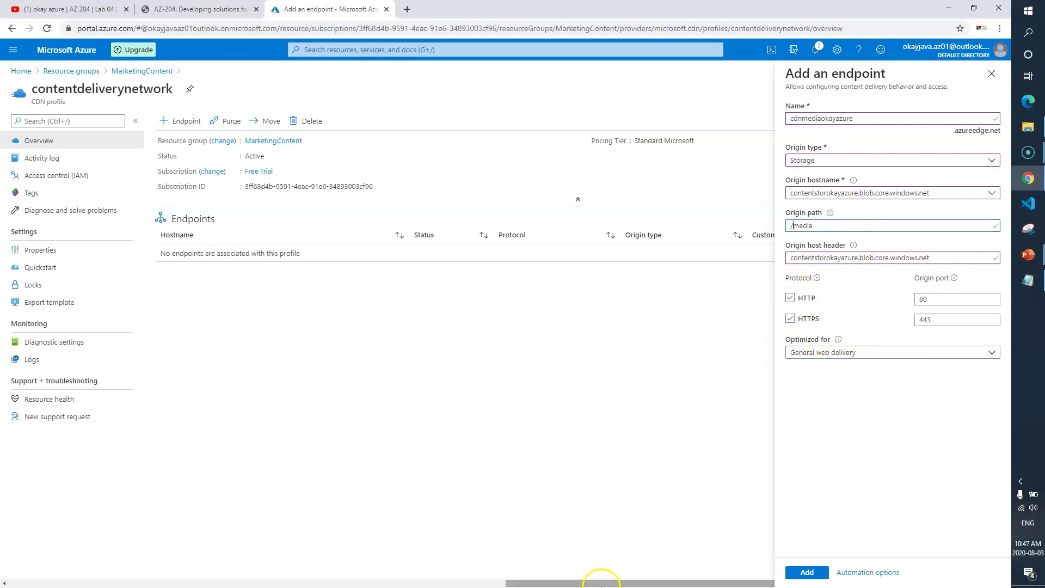
- Add the cdnmediaokayazure endpoint to the CDN profile and check its creation progress in the notifications
left_click(805, 573)
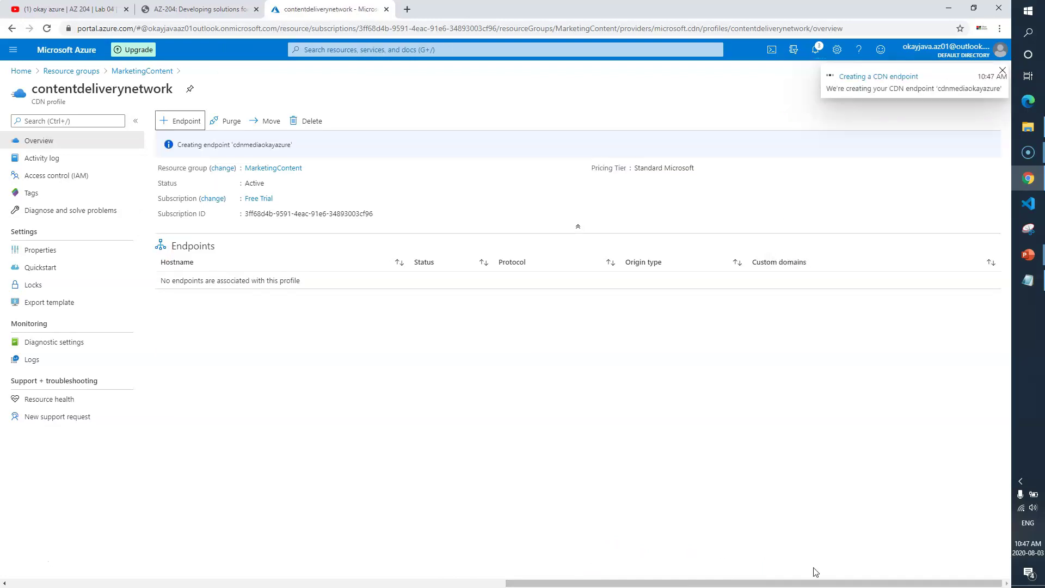
left_click(815, 49)
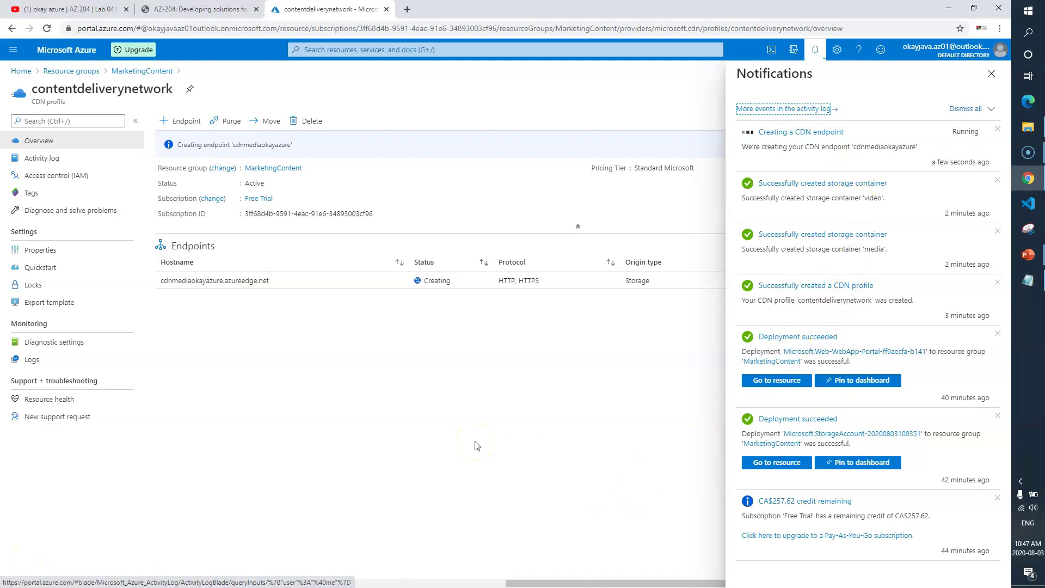
- Read the lab's settings for the second endpoint, covering its name, origin type, origin hostname, origin path and optimization
left_click(201, 9)
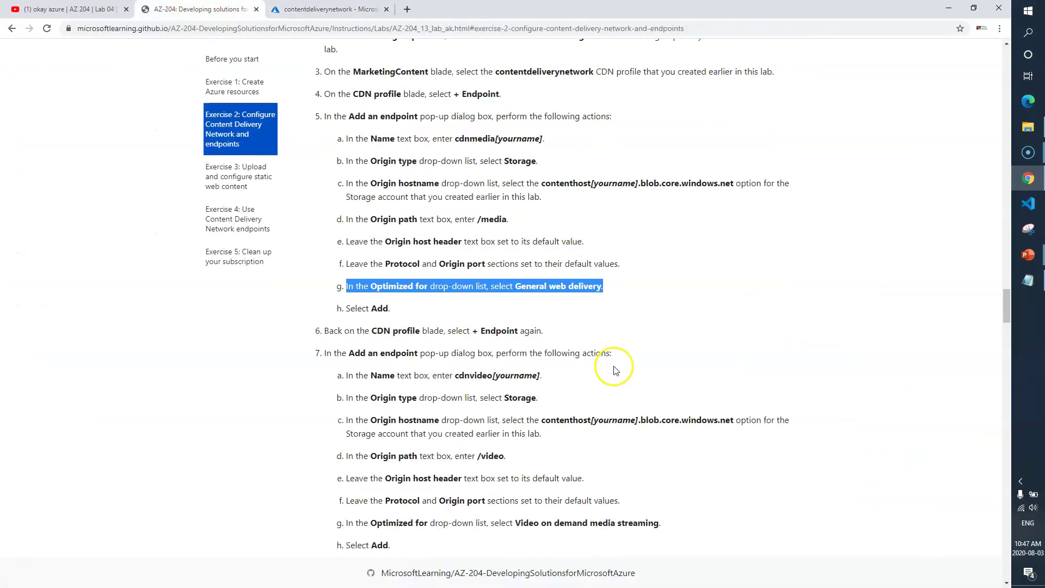
scroll(551, 365, "down", 1)
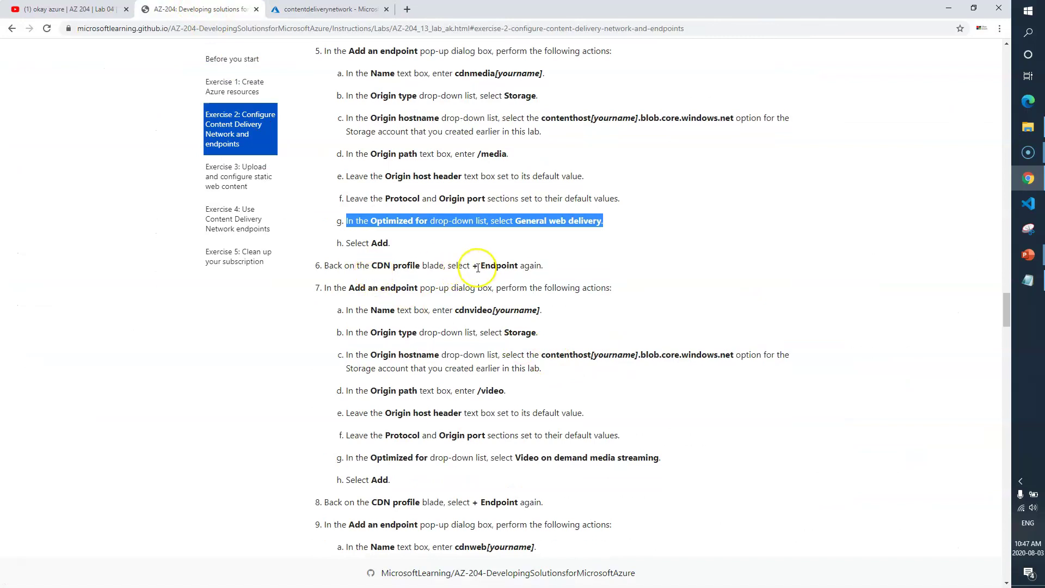
left_click_drag(472, 266, 507, 266)
left_click(458, 310)
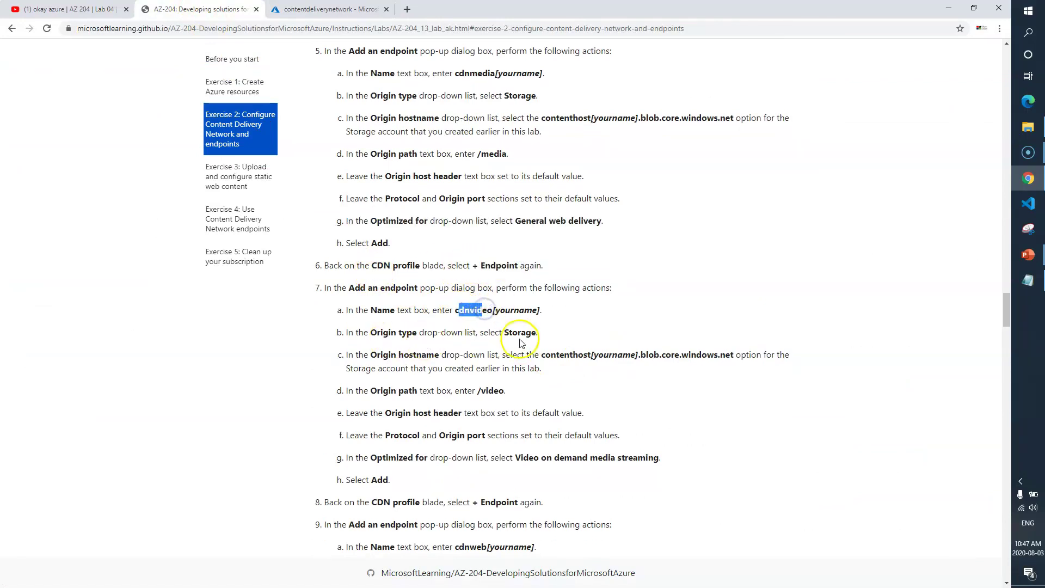
left_click_drag(479, 391, 500, 390)
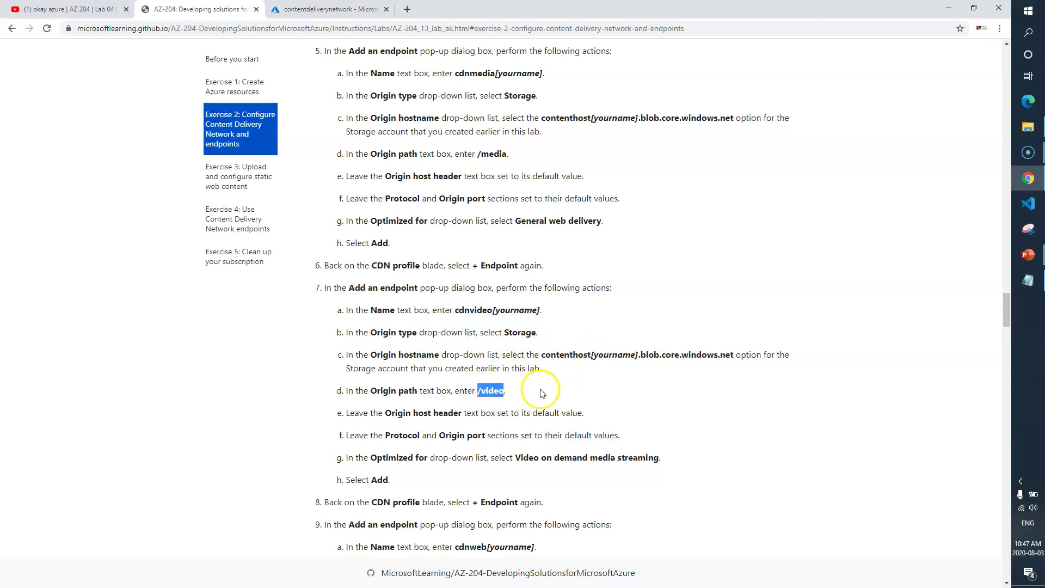
left_click_drag(483, 478, 366, 348)
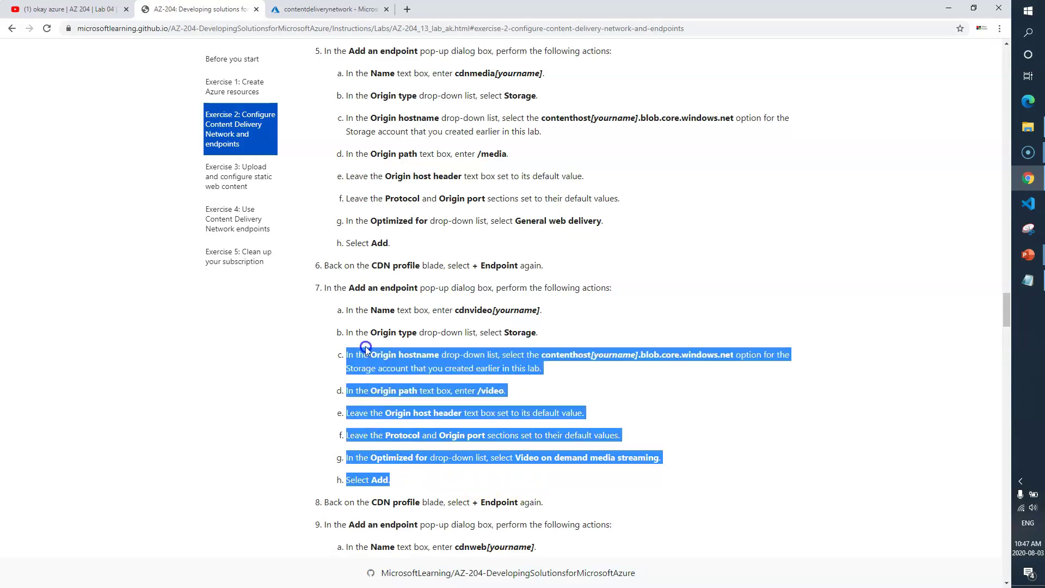
- Start a second endpoint on the contentdeliverynetwork profile, naming it cdnvideookayazure with origin type Storage
key("ctrl+Tab")
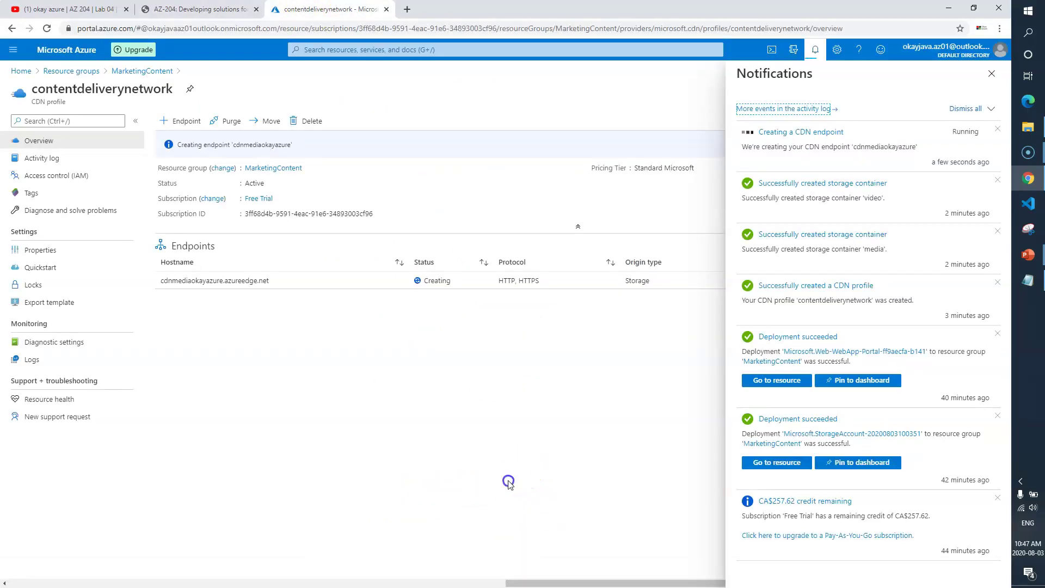
left_click(991, 73)
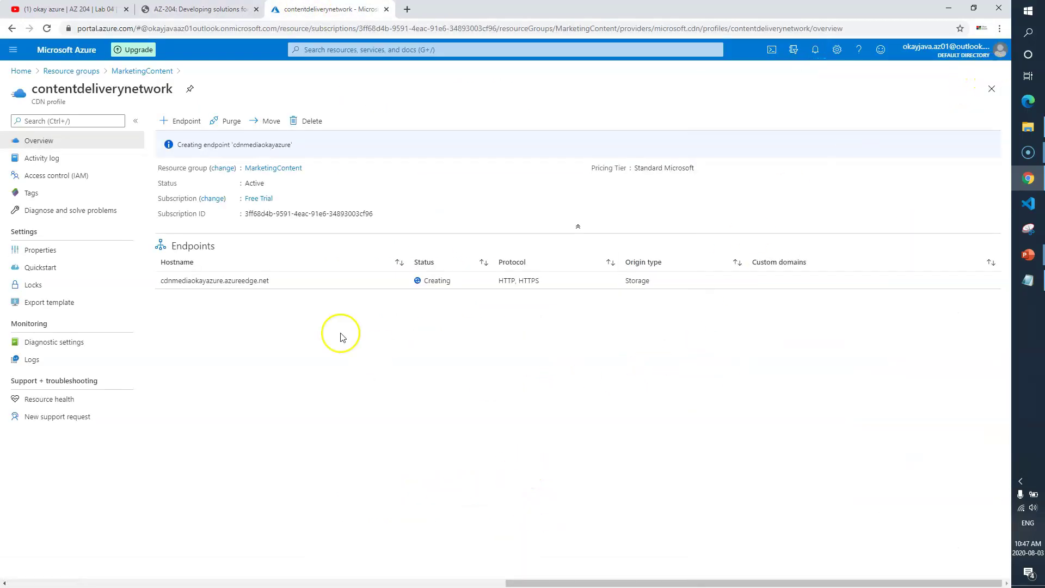
left_click(179, 120)
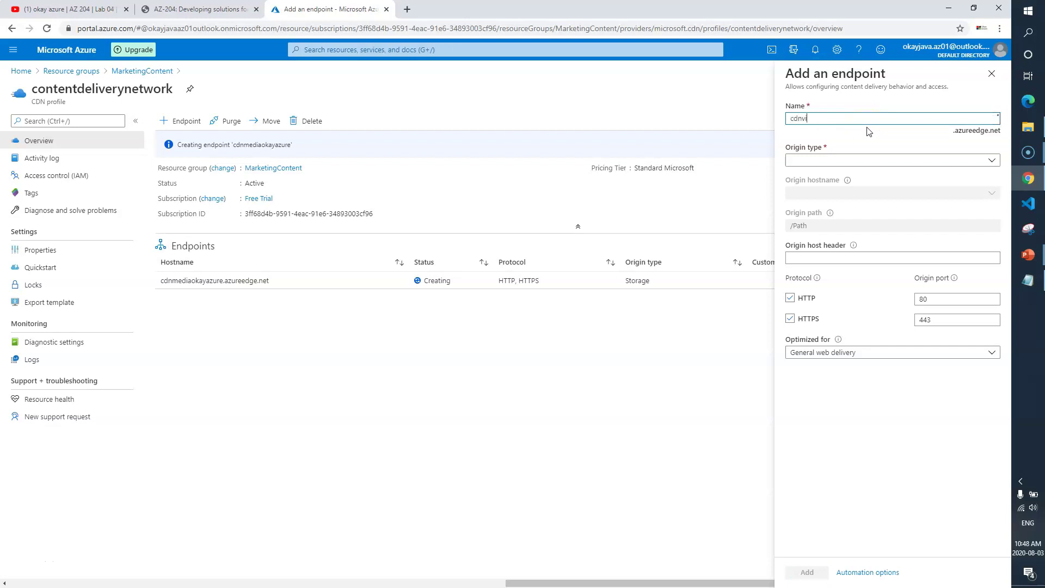
type("azure")
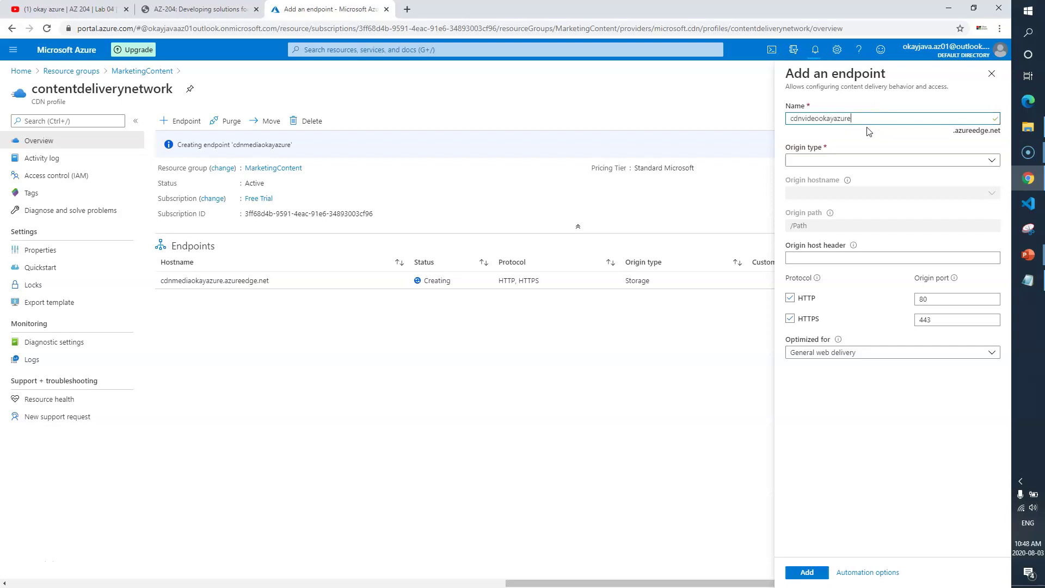
left_click(985, 159)
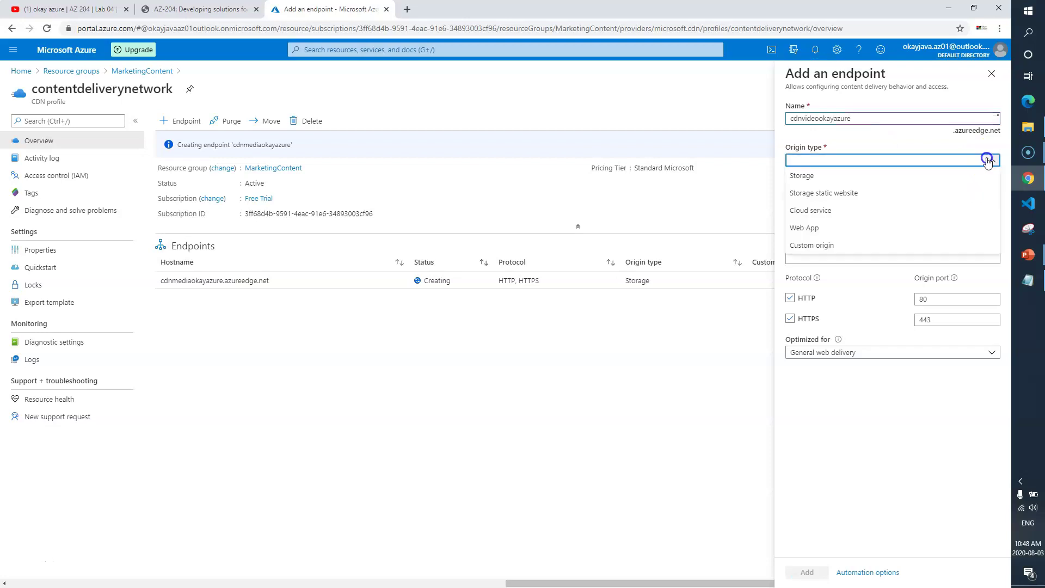
left_click(822, 180)
- Set the origin hostname to contentstorokayazure.blob.core.windows.net and origin path to /video, then add the endpoint and check its creation progress
left_click(924, 193)
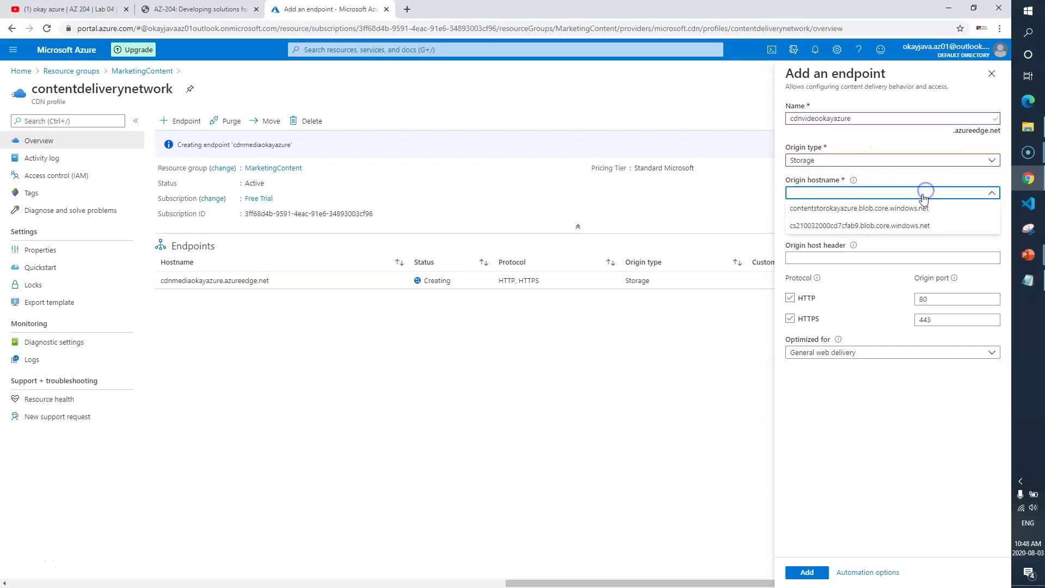
left_click(836, 208)
left_click(841, 224)
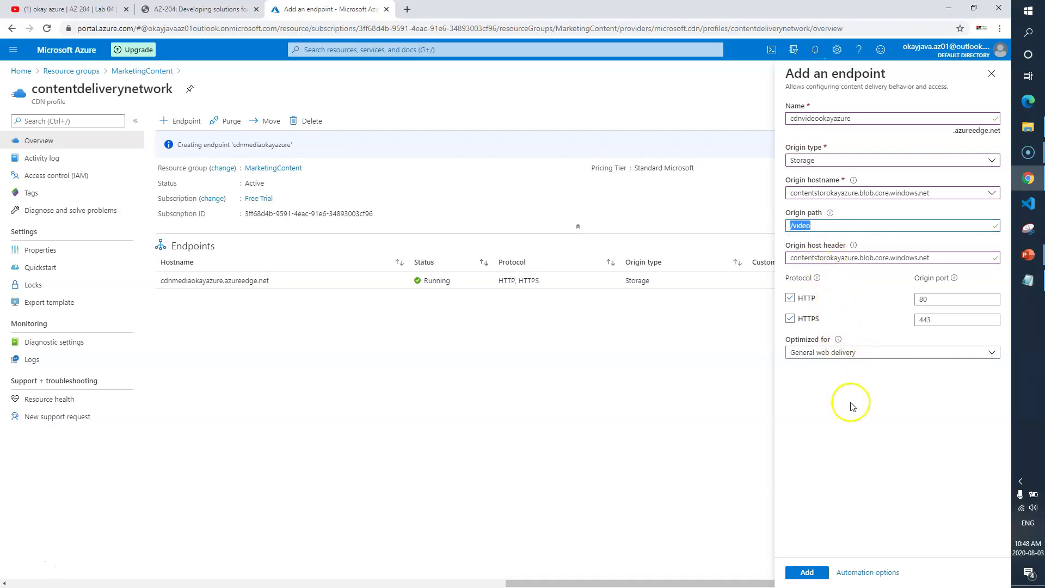
left_click(813, 572)
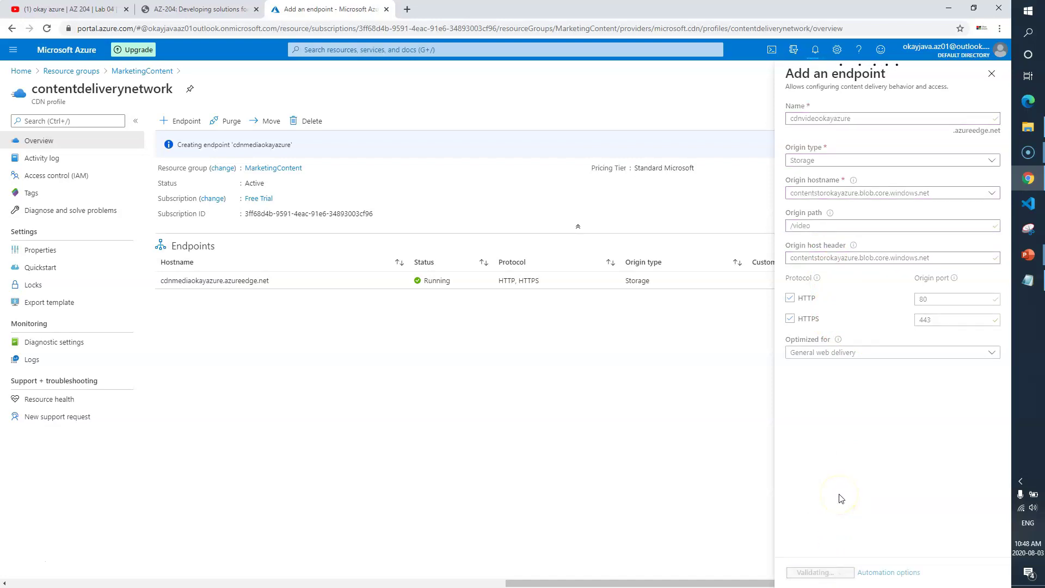
left_click(816, 50)
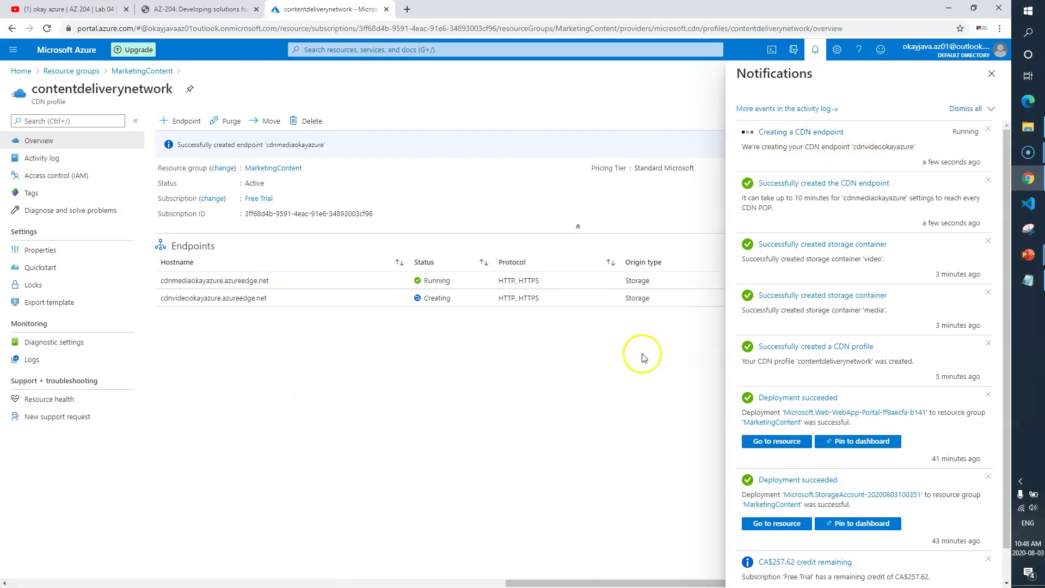
left_click(991, 75)
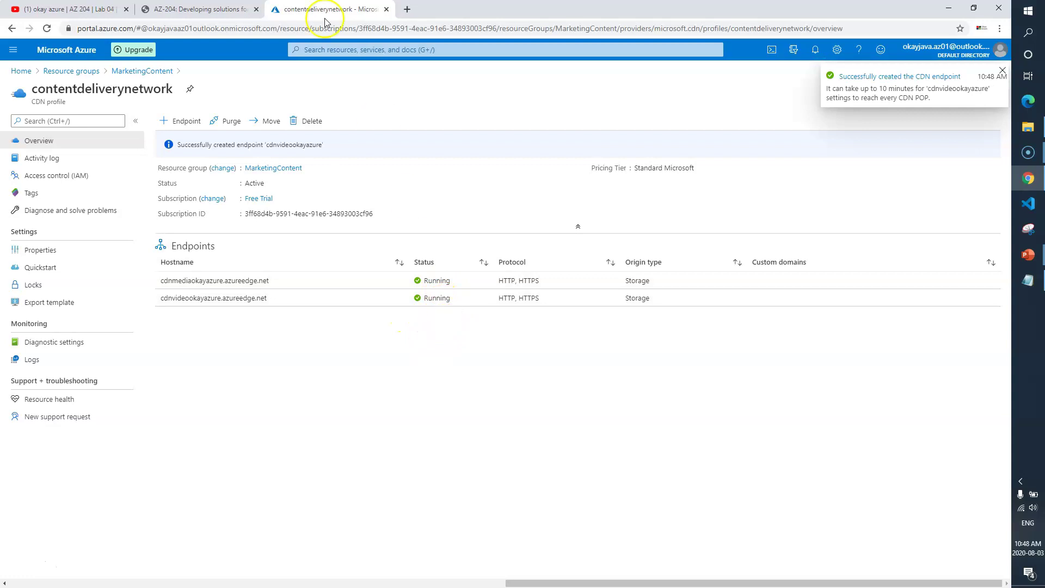
- Read the lab's instructions for the third endpoint, covering its name and origin type
left_click(202, 9)
scroll(509, 375, "down", 5)
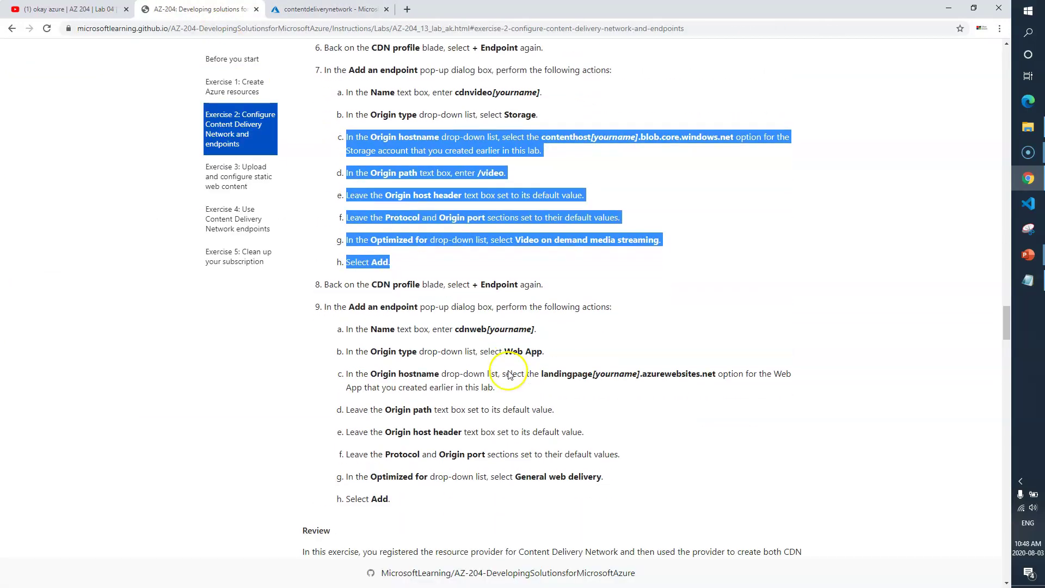
left_click_drag(349, 306, 403, 306)
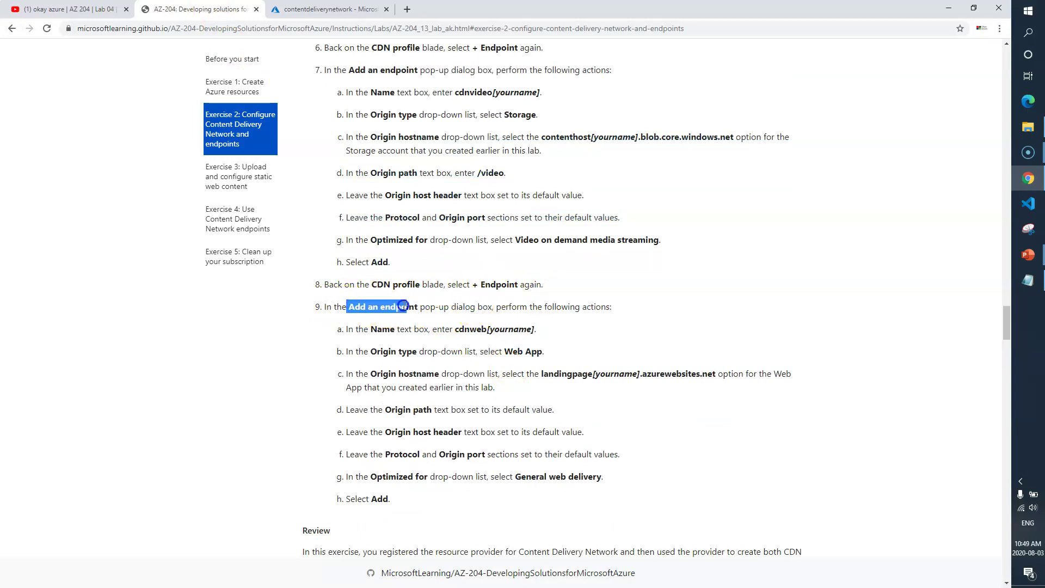
double_click(469, 329)
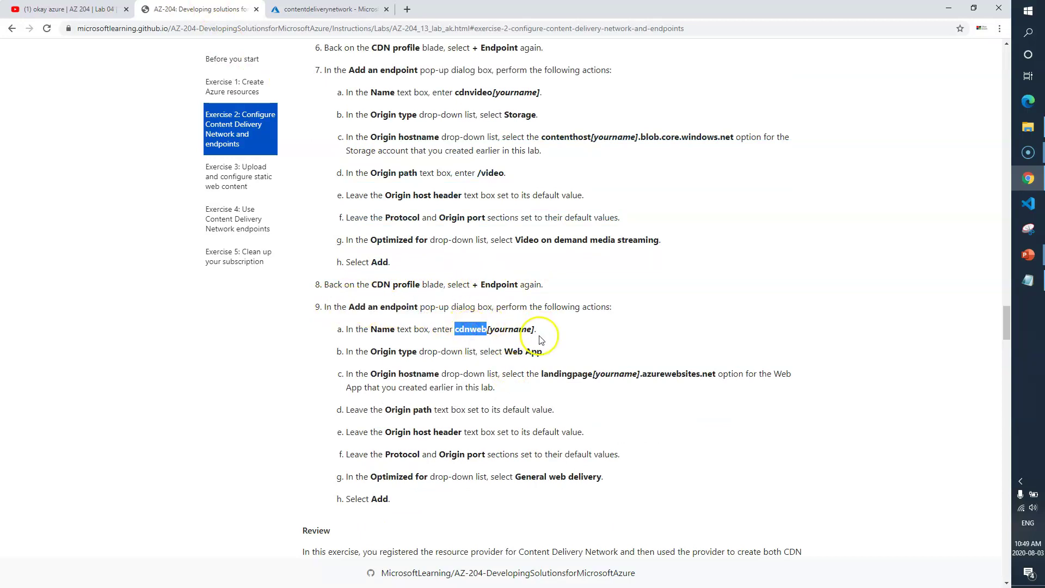
left_click_drag(355, 351, 473, 353)
left_click_drag(545, 350, 545, 350)
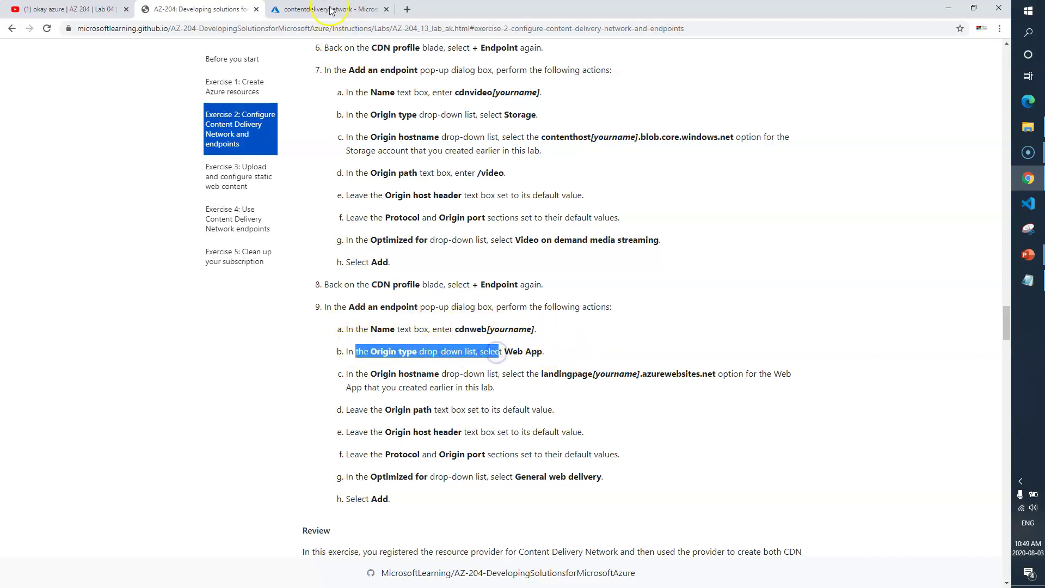
- Start a third endpoint on the CDN profile, naming it cdnwebokayazure with origin type Web App
left_click(315, 9)
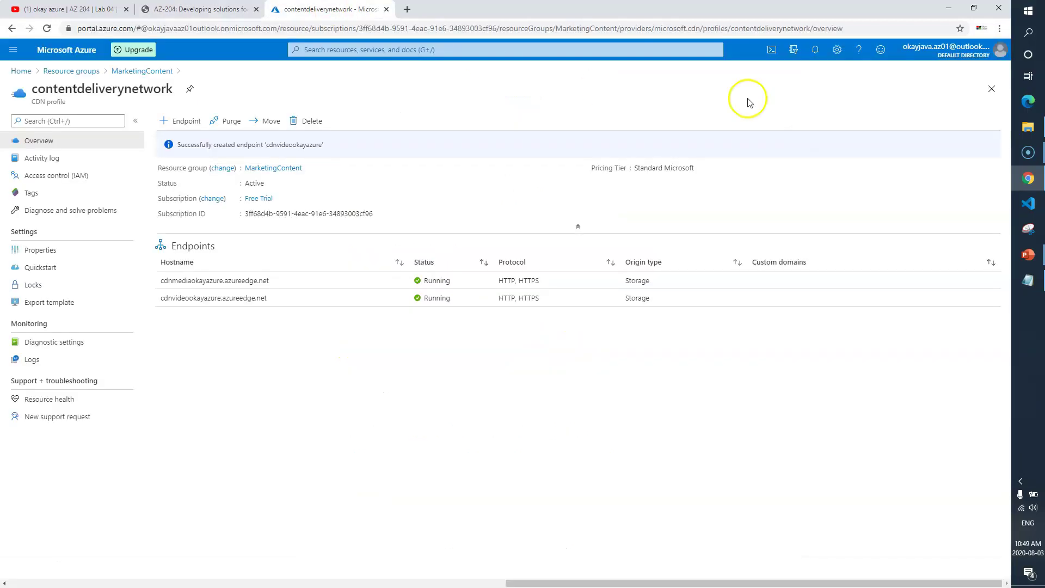
left_click(182, 121)
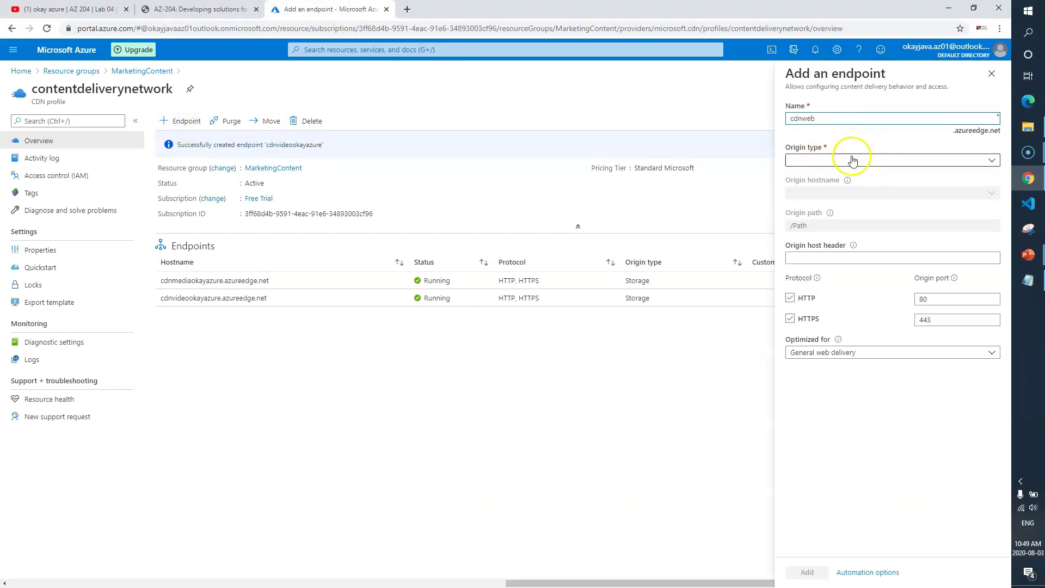
left_click(202, 10)
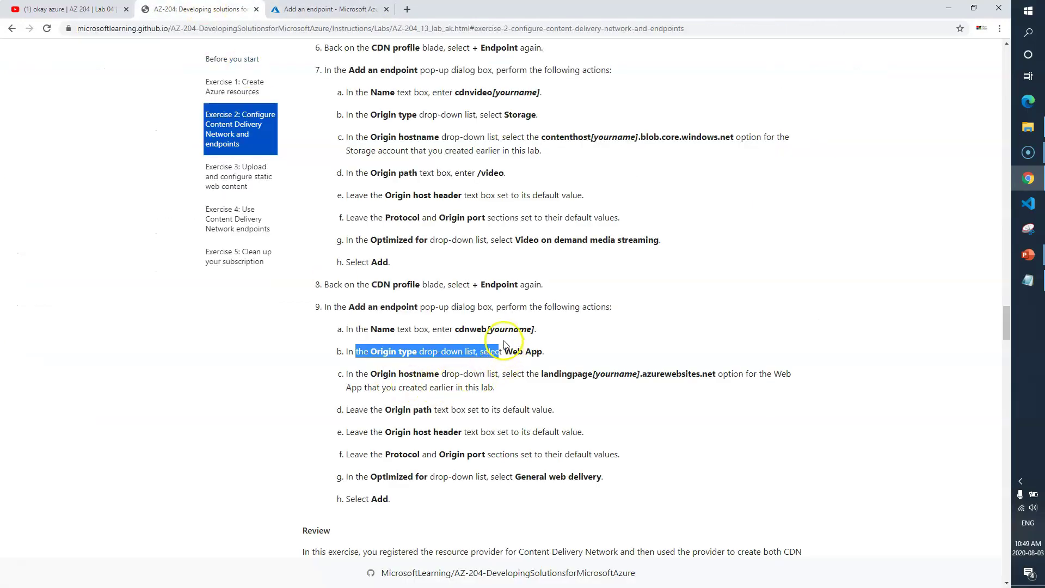
left_click(327, 9)
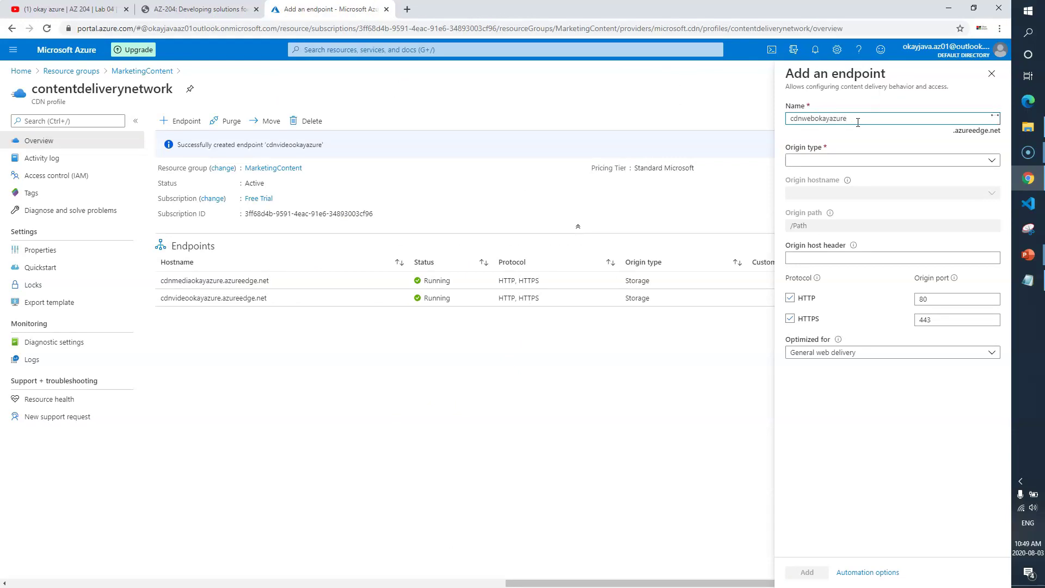
left_click(860, 159)
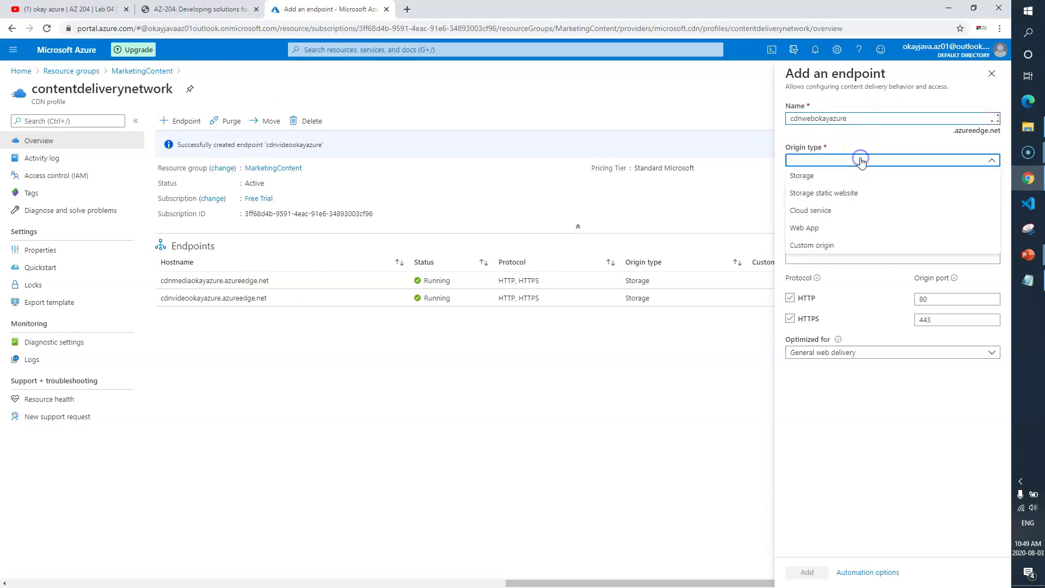
left_click(831, 222)
- Set the third endpoint's origin hostname to landingpageokayazure.azurewebsites.net
left_click(992, 193)
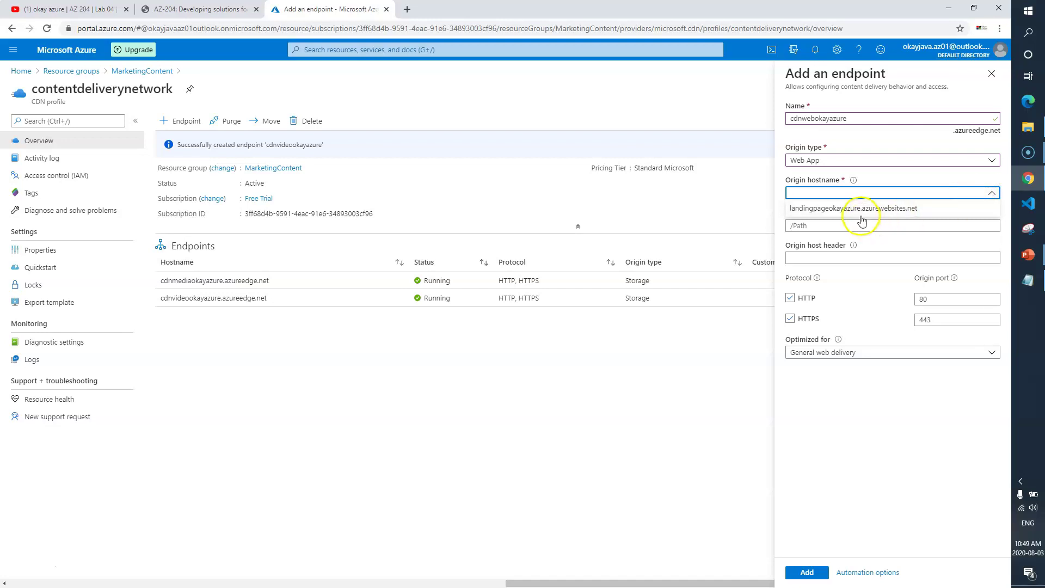
left_click(813, 218)
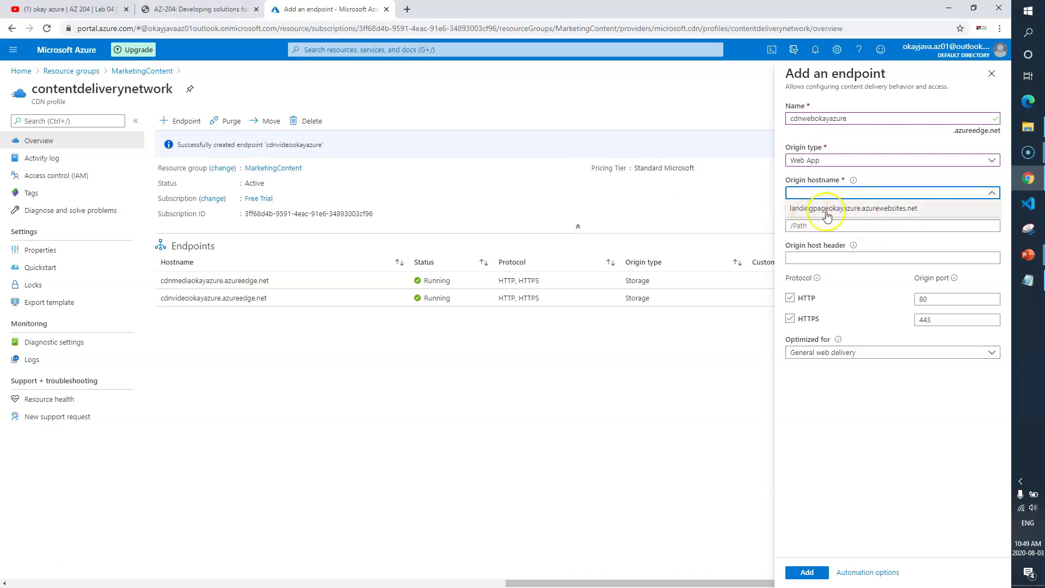
left_click(868, 209)
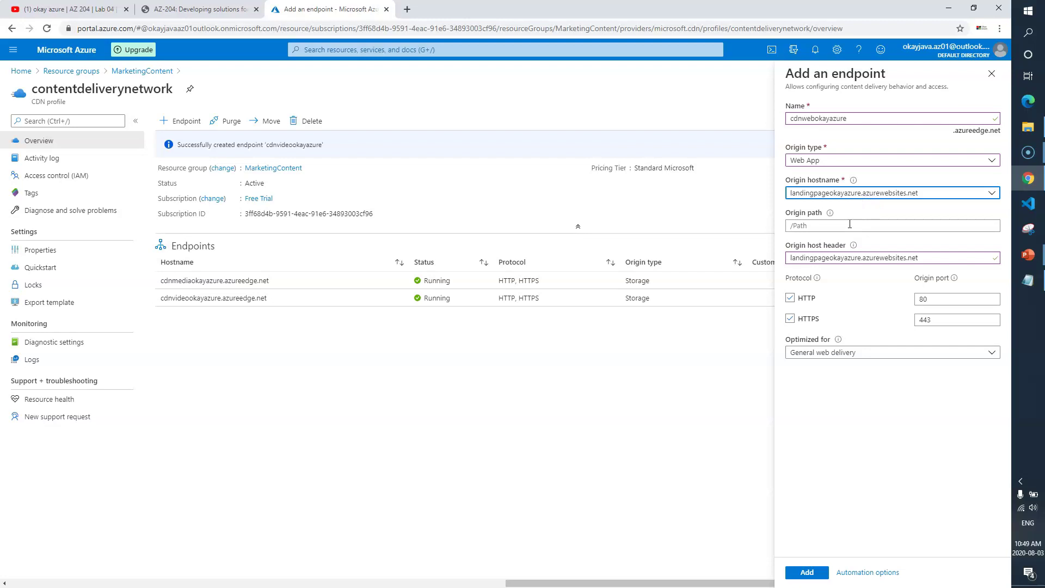
- Check the lab's remaining settings for the third endpoint and add it with the default path, host header, ports and General web delivery
left_click(222, 8)
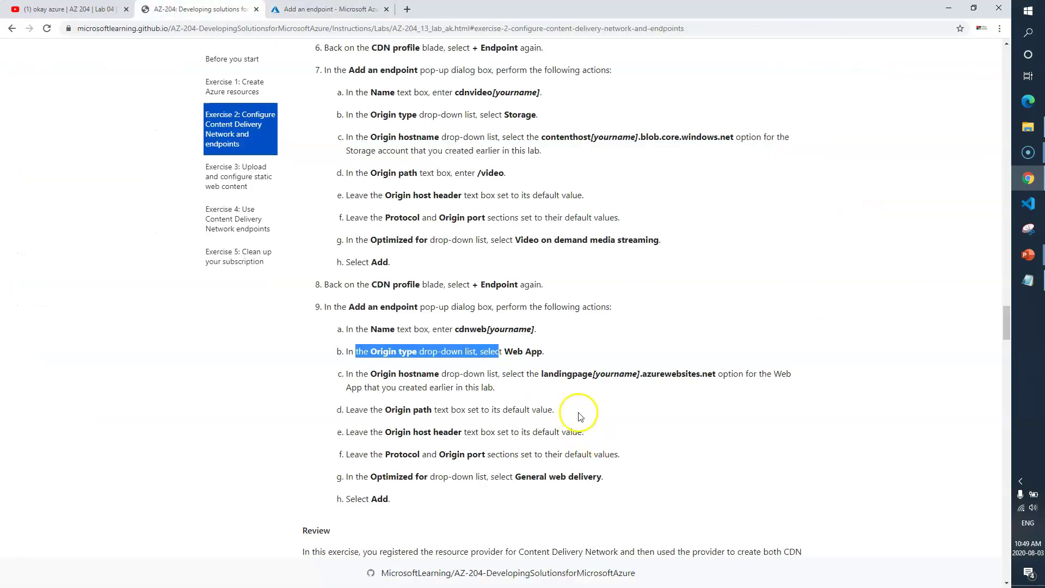
left_click_drag(381, 375, 482, 374)
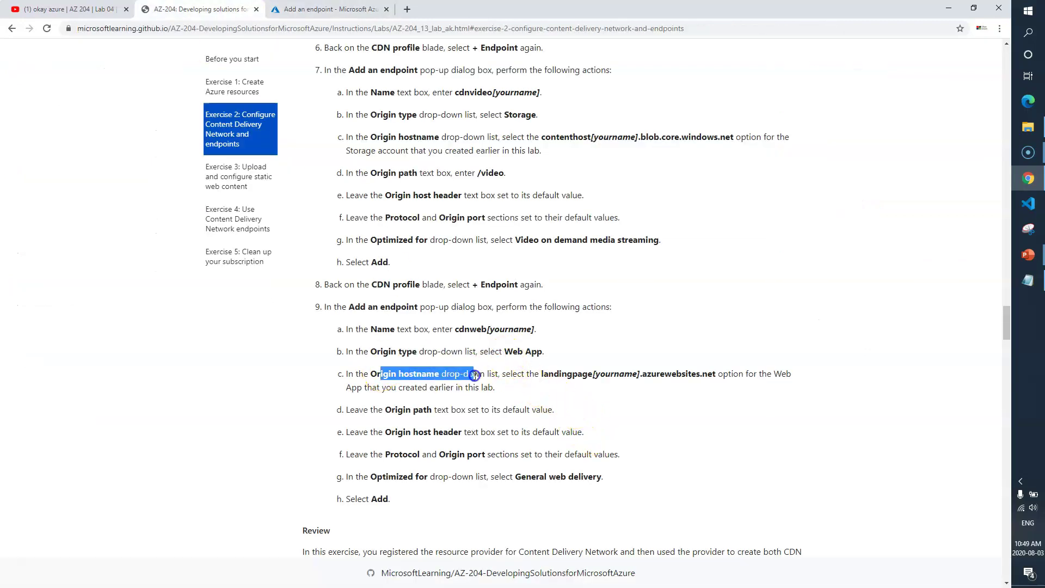
left_click_drag(548, 375, 664, 376)
left_click_drag(364, 387, 483, 455)
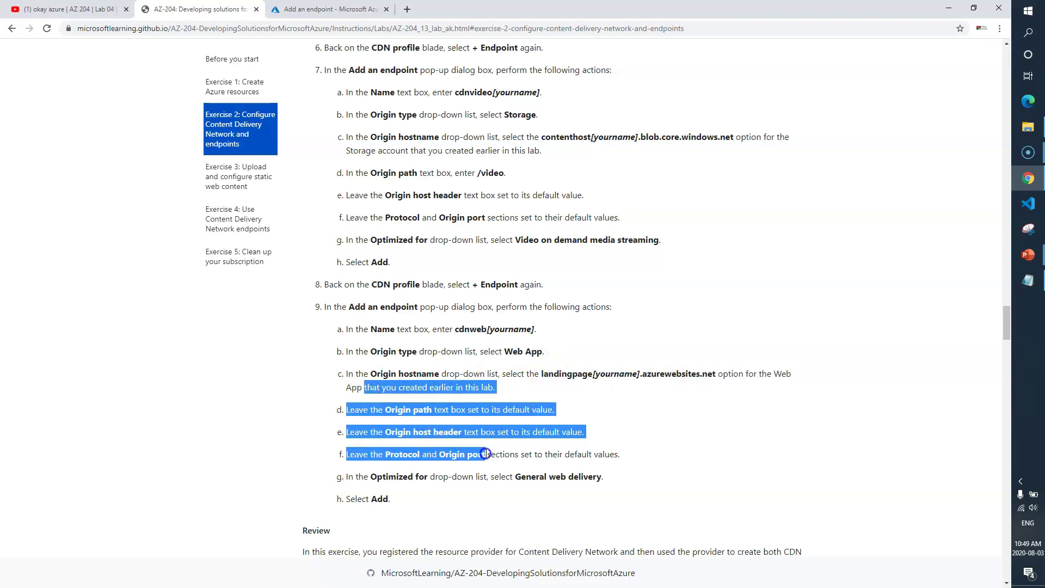
left_click(430, 500)
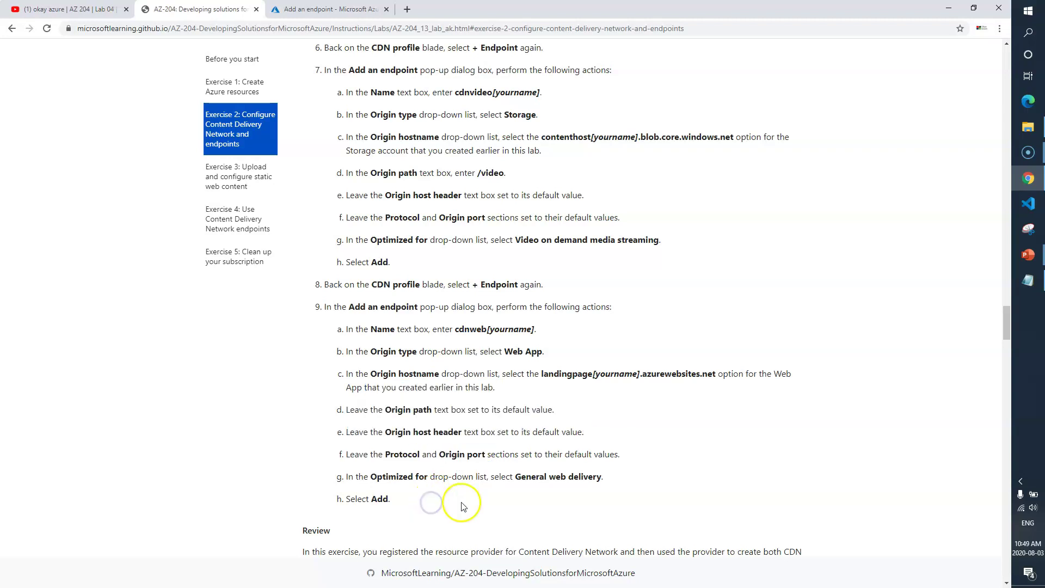
left_click(313, 9)
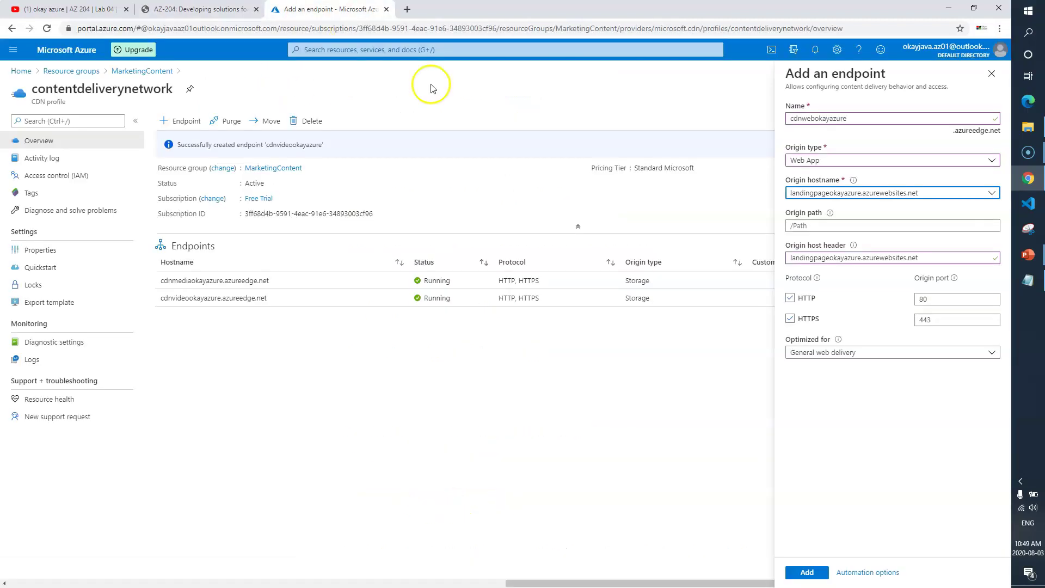
left_click(809, 574)
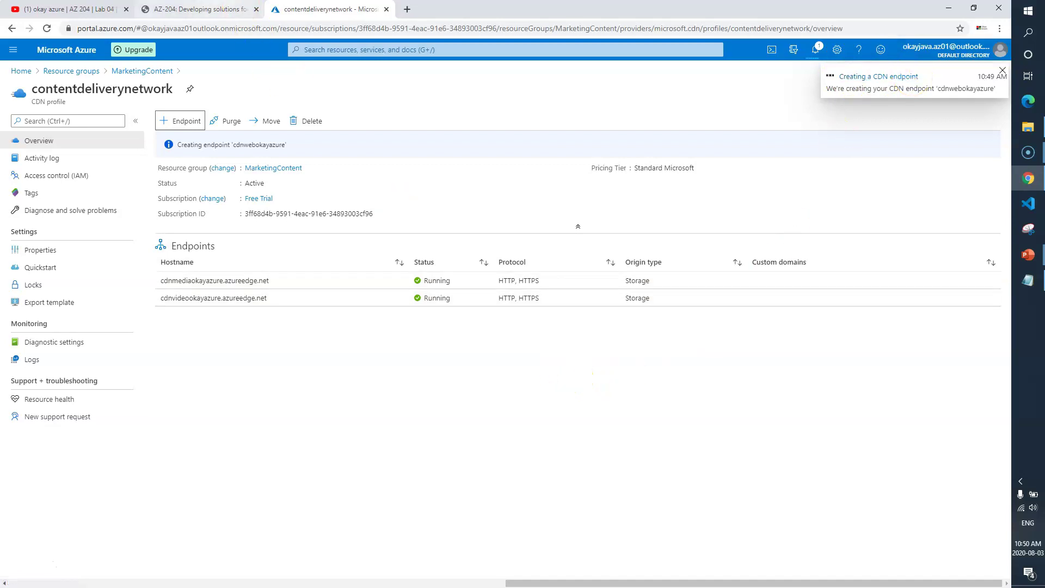
- Check what follows the third endpoint in the lab instructions and review the portal notifications for the creation of cdnwebokayazure
key("ctrl+shift+Tab")
scroll(462, 338, "down", 4)
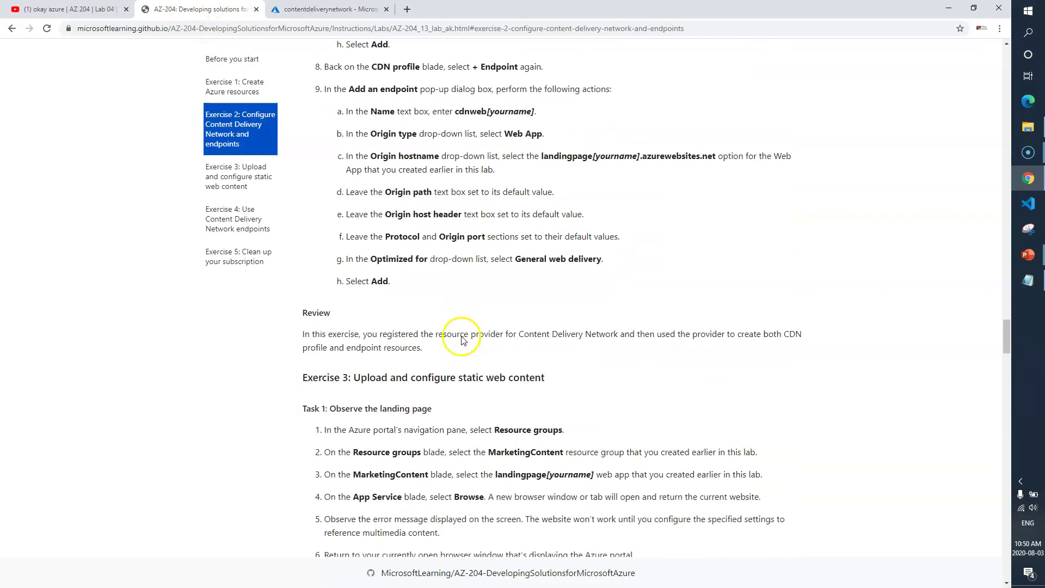
scroll(462, 337, "up", 1)
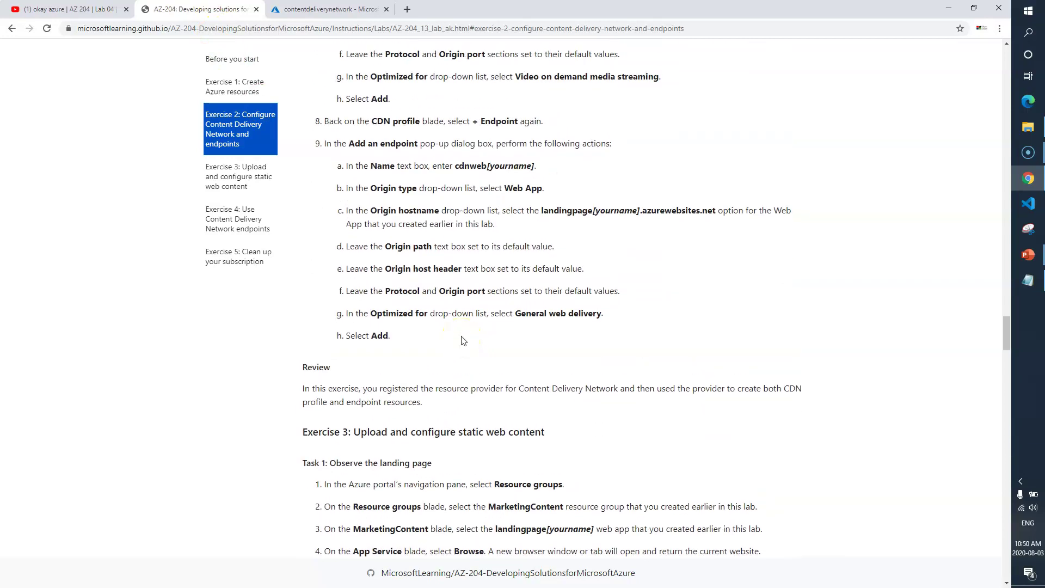
key("ctrl+Tab")
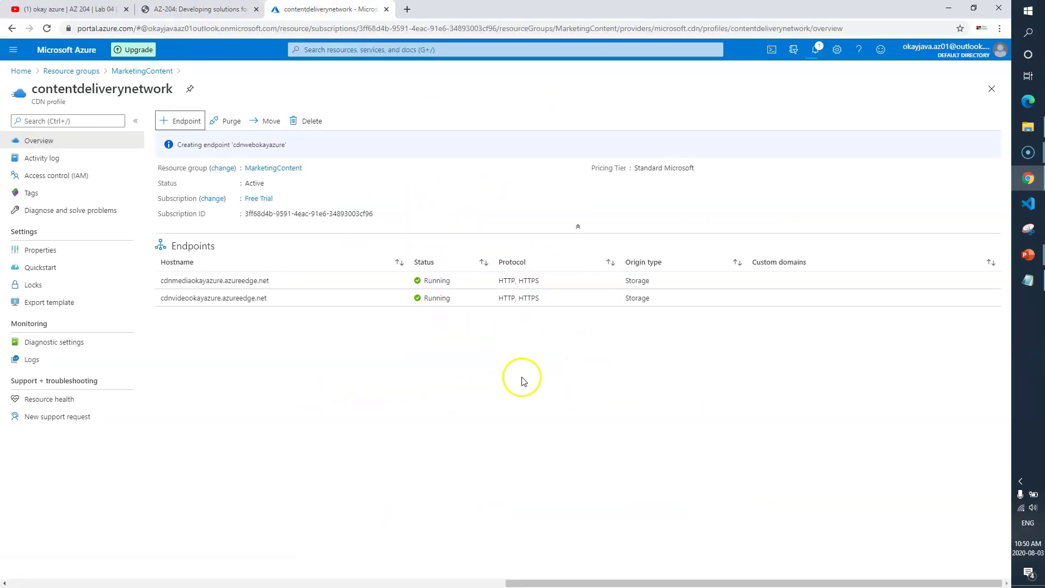
left_click(819, 49)
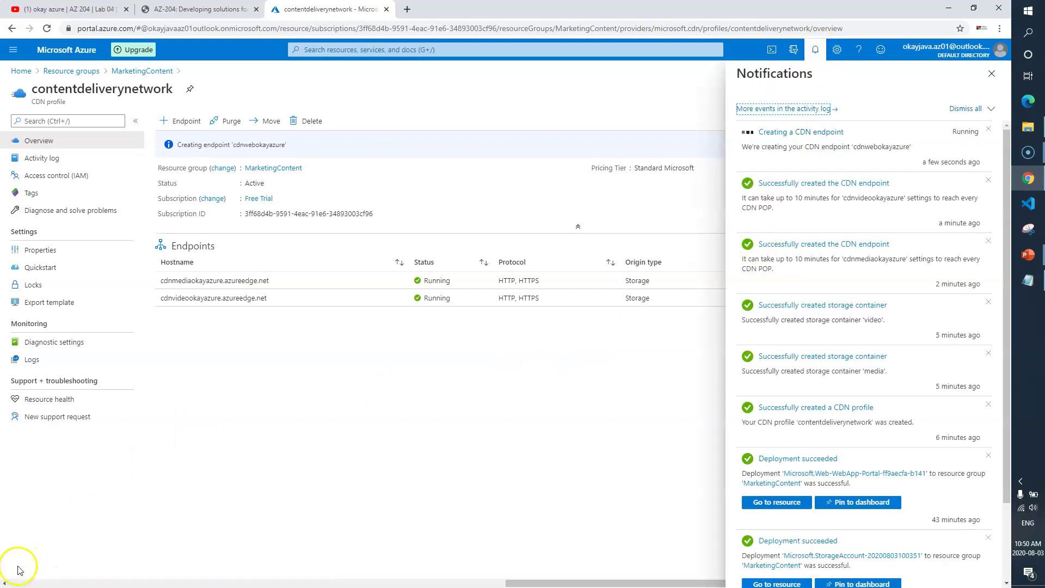
left_click(988, 73)
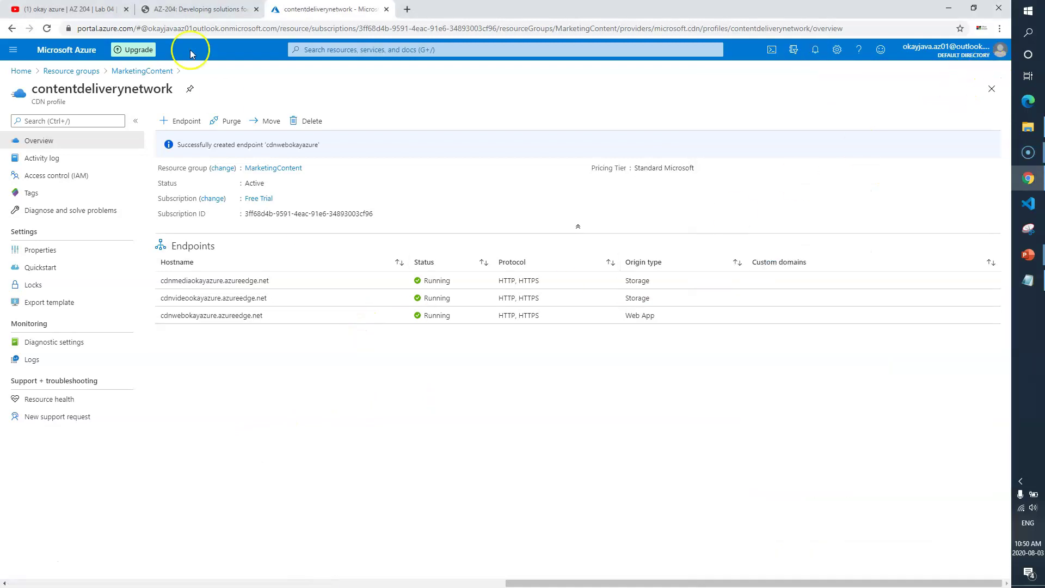
- Read the lab's Exercise 2 review about the resource provider, CDN profile and endpoints, up to the Exercise 3 heading
left_click(196, 10)
scroll(321, 272, "up", 1)
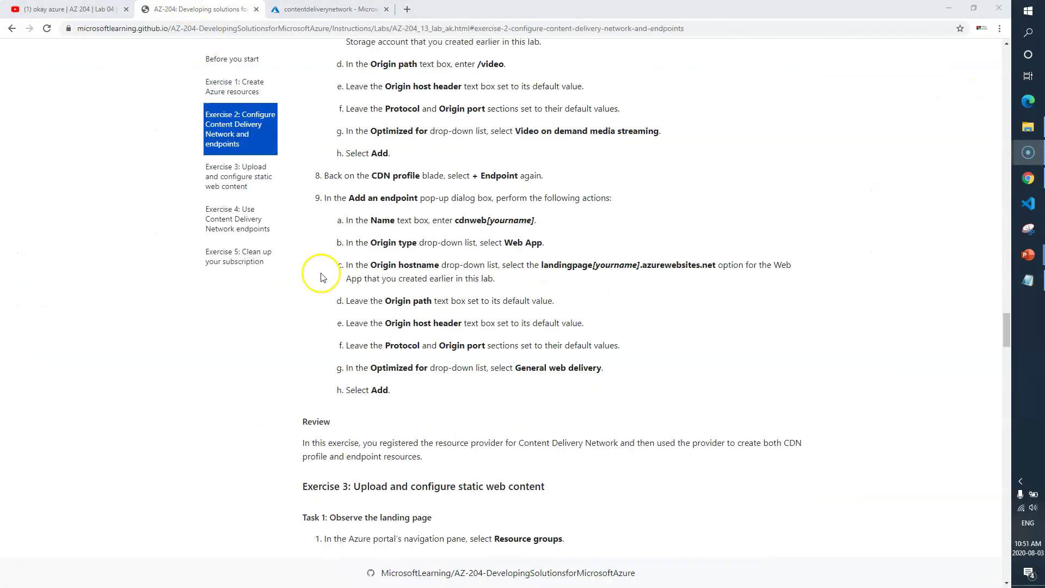
triple_click(324, 448)
left_click(403, 445)
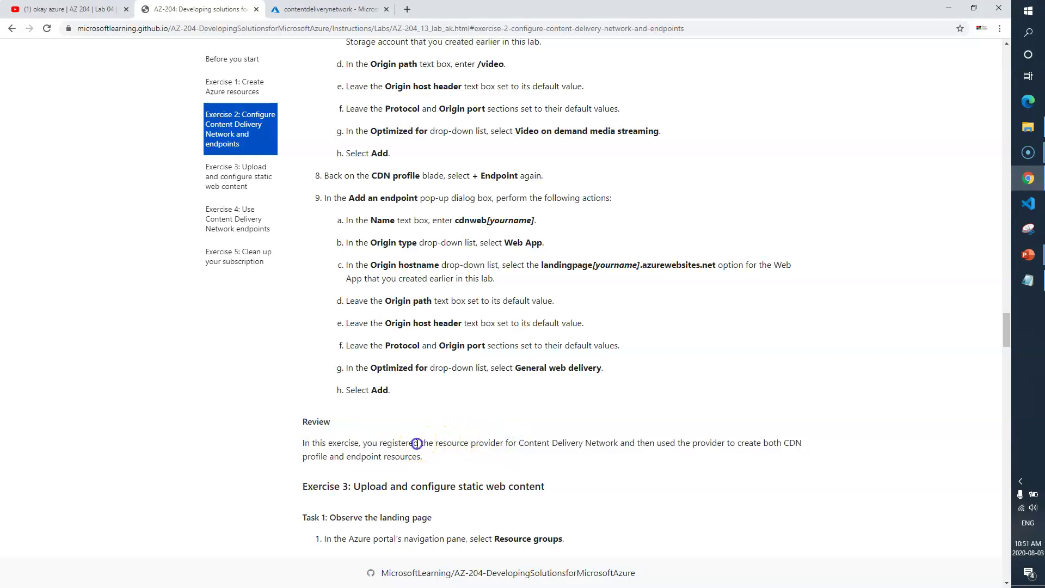
left_click_drag(416, 443, 554, 443)
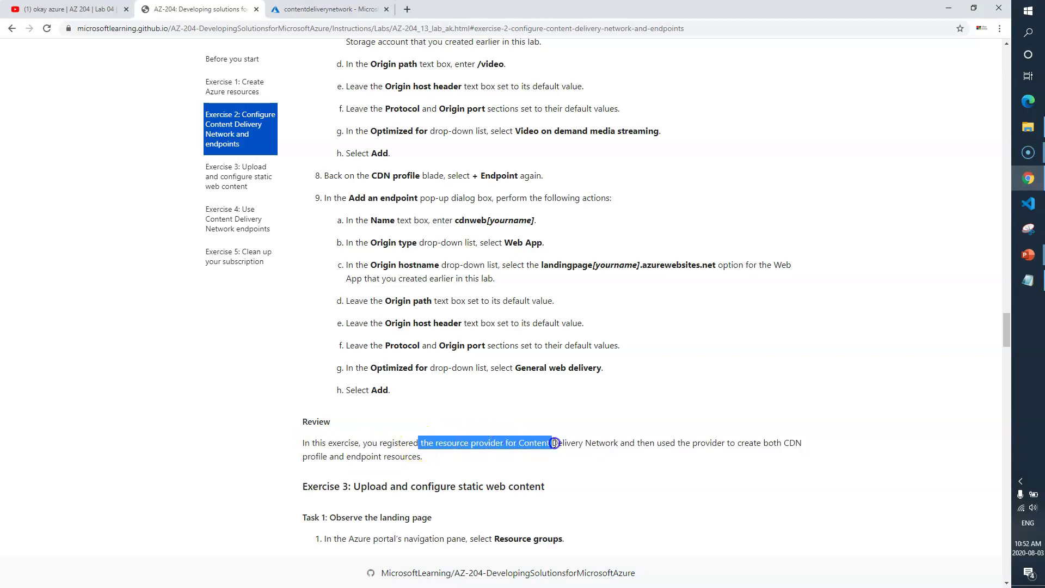
left_click(594, 442)
left_click_drag(509, 443, 614, 444)
left_click(505, 430)
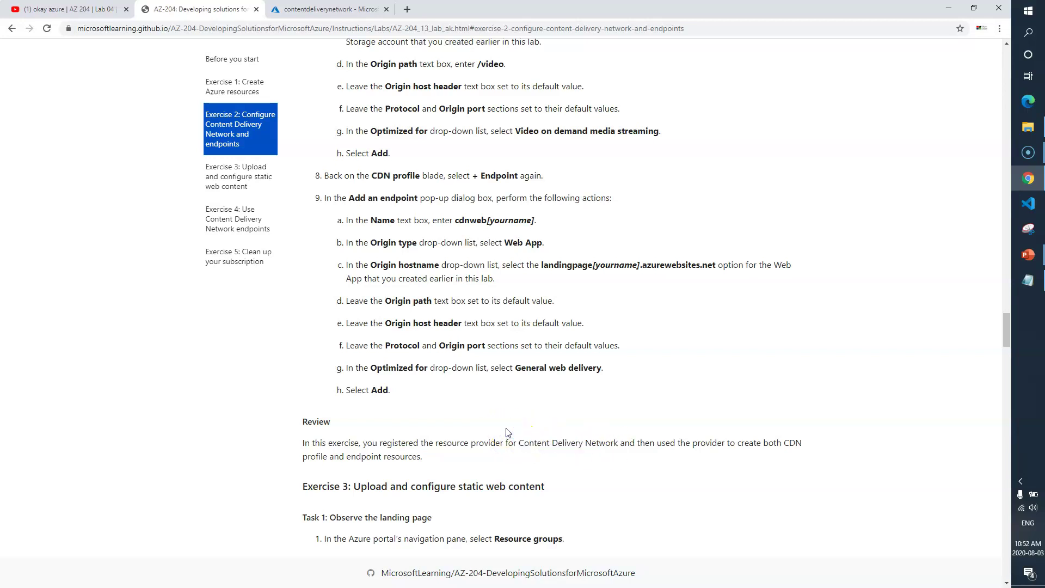
left_click_drag(301, 487, 433, 487)
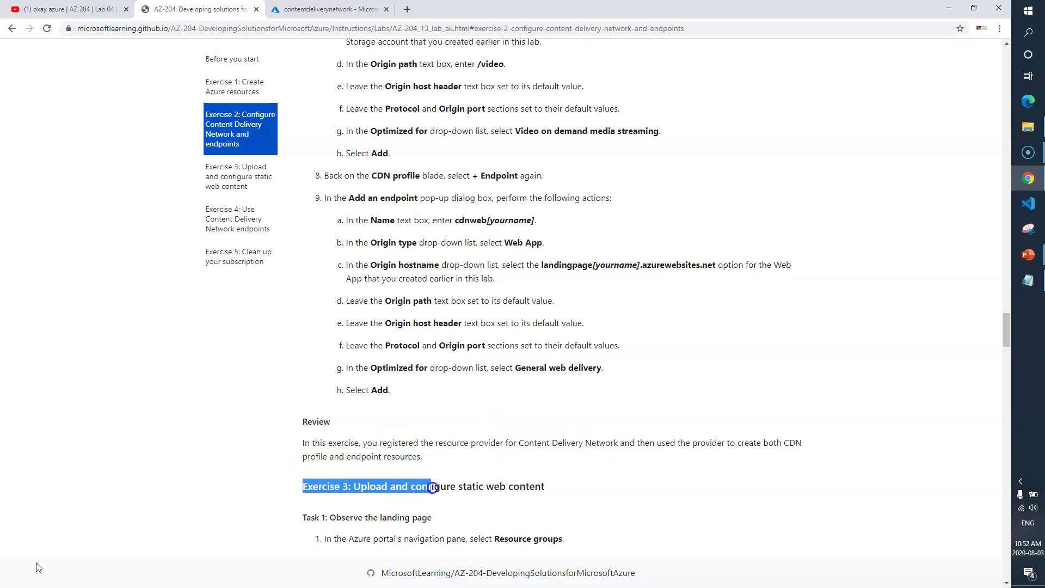